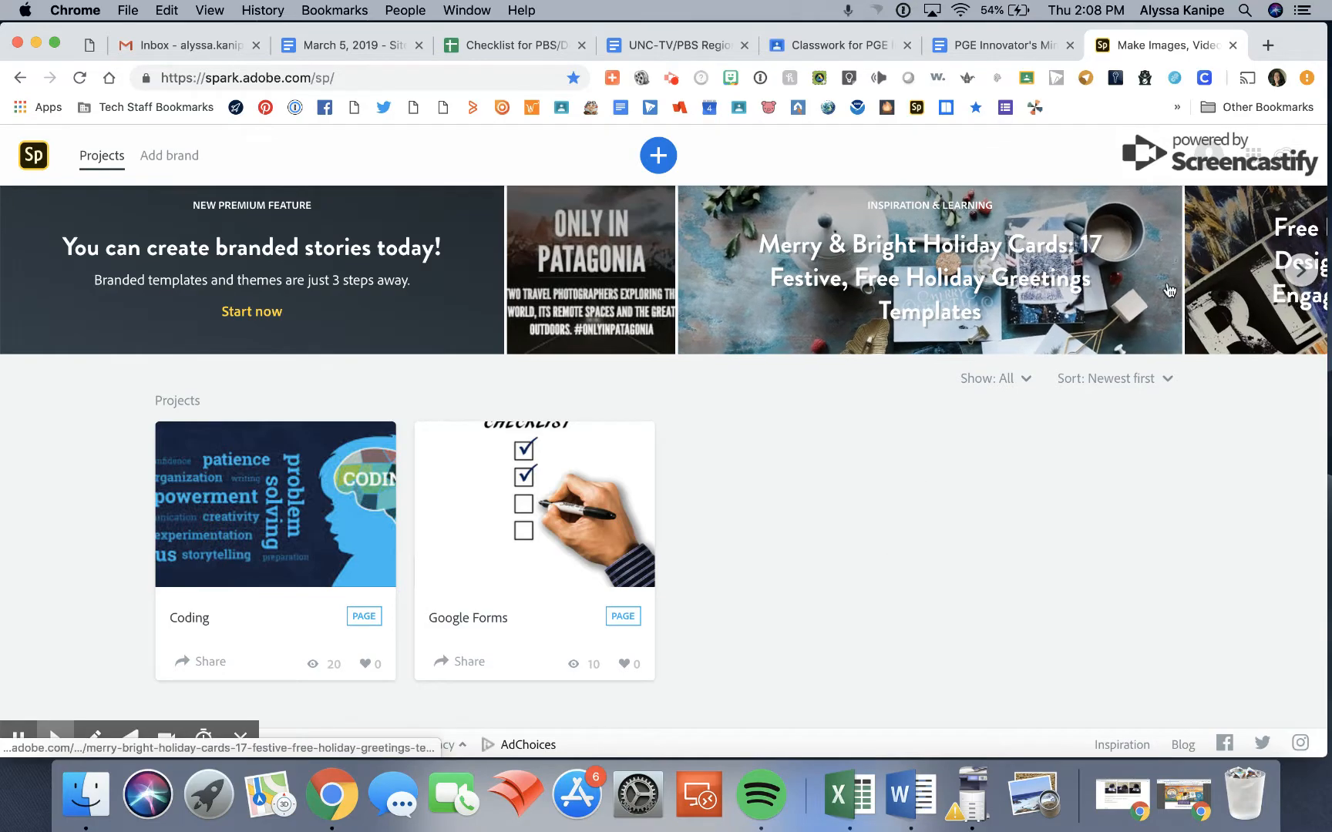
Check the signed-in account's plan details and dismiss the Facebook notification.
{"action": "left_click", "coordinate": [1207, 158]}
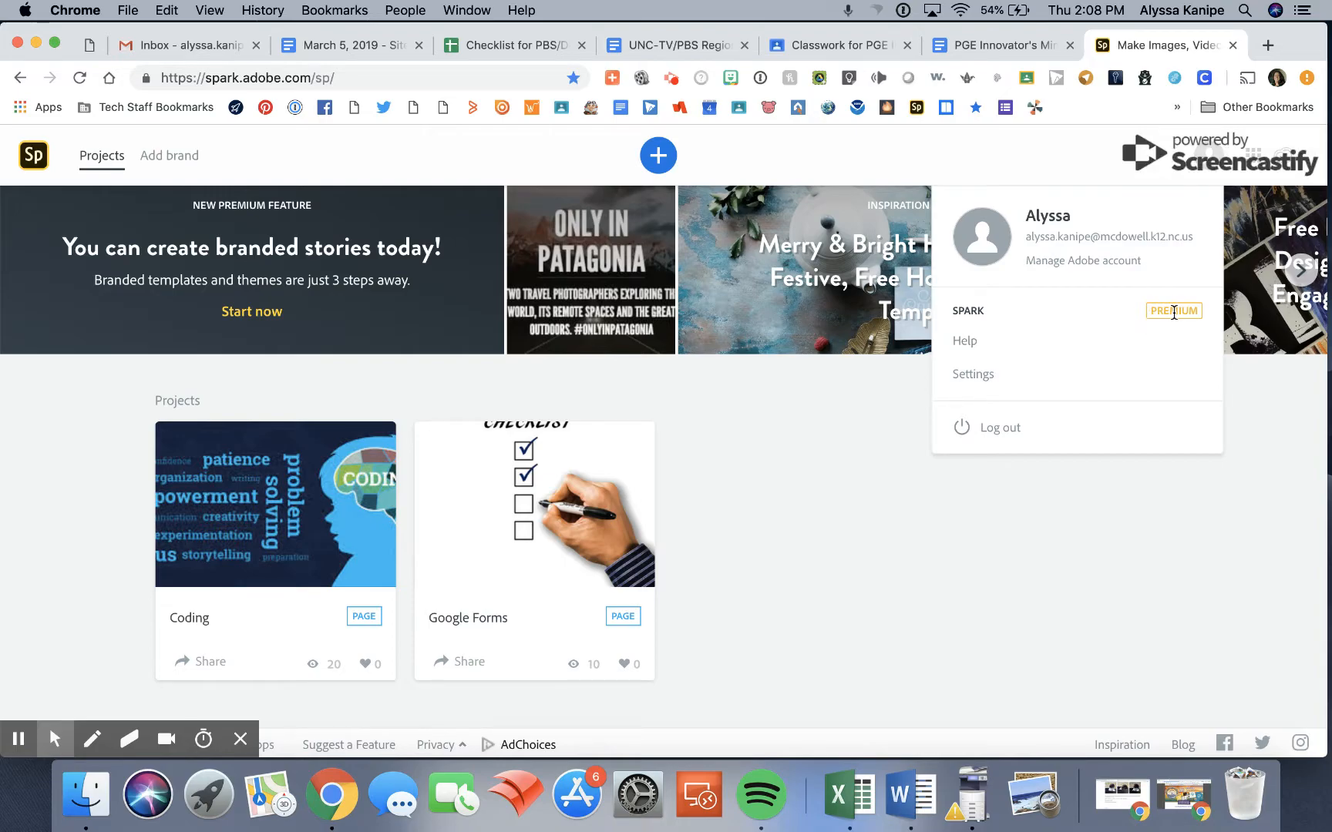
{"action": "left_click", "coordinate": [838, 399]}
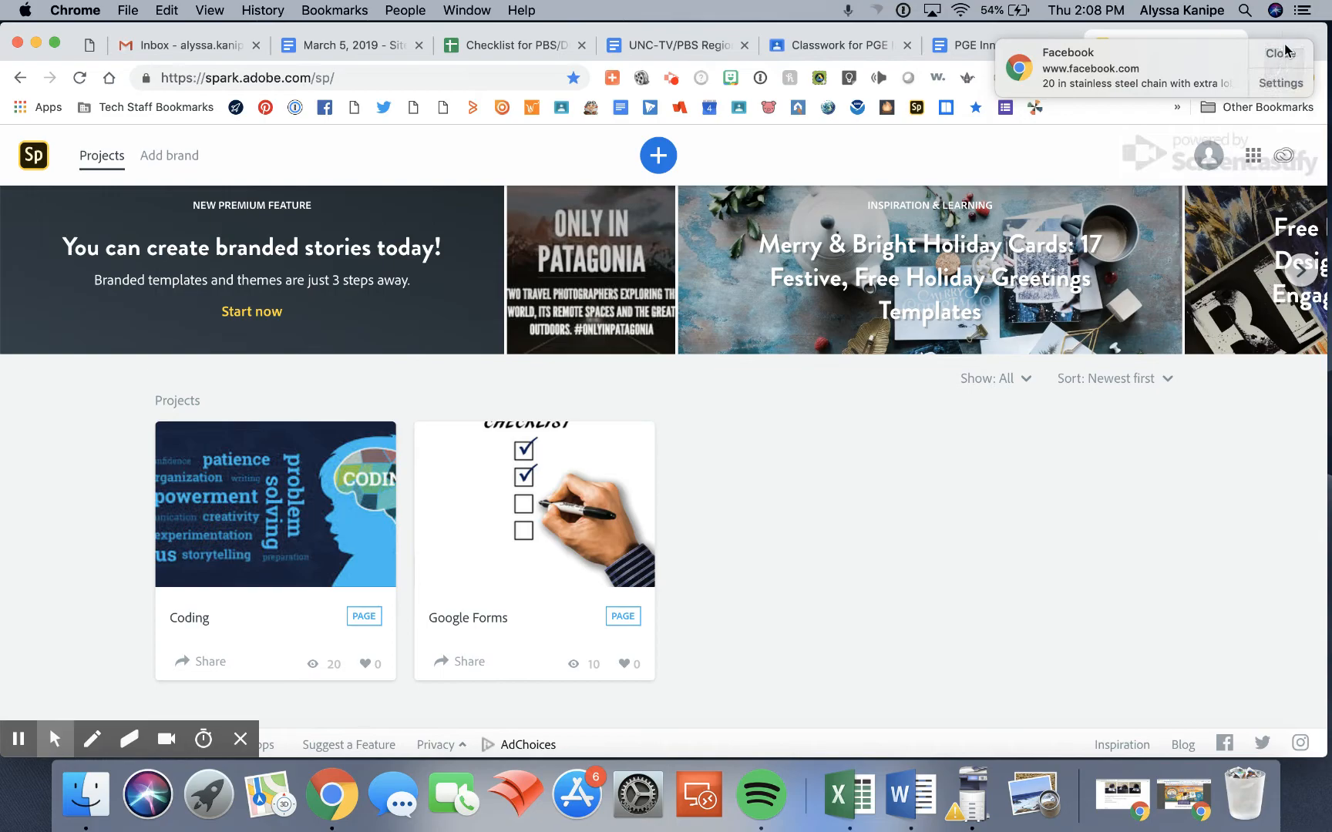
{"action": "left_click", "coordinate": [1285, 52]}
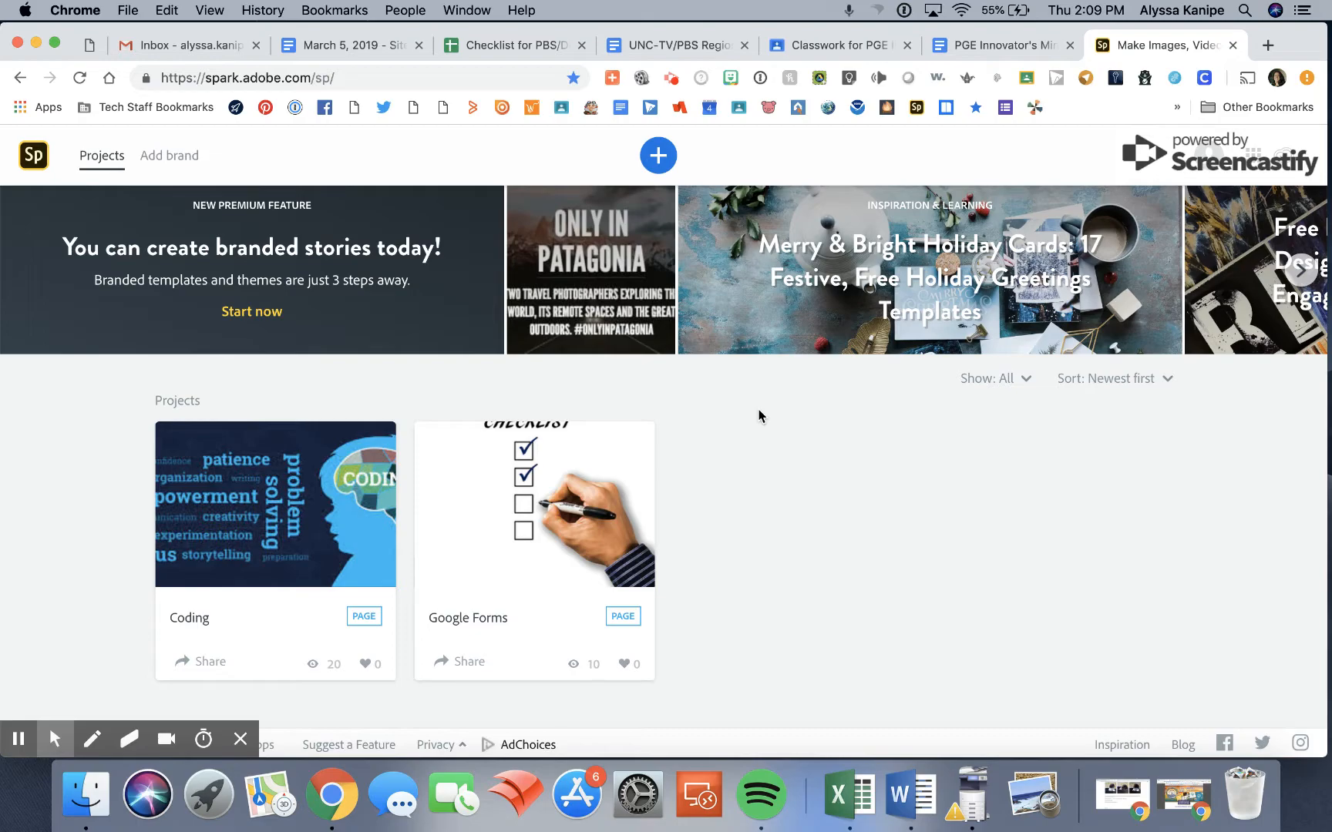
Start a new project with the Presentation web page type from the Grow your business section.
{"action": "left_click", "coordinate": [658, 158]}
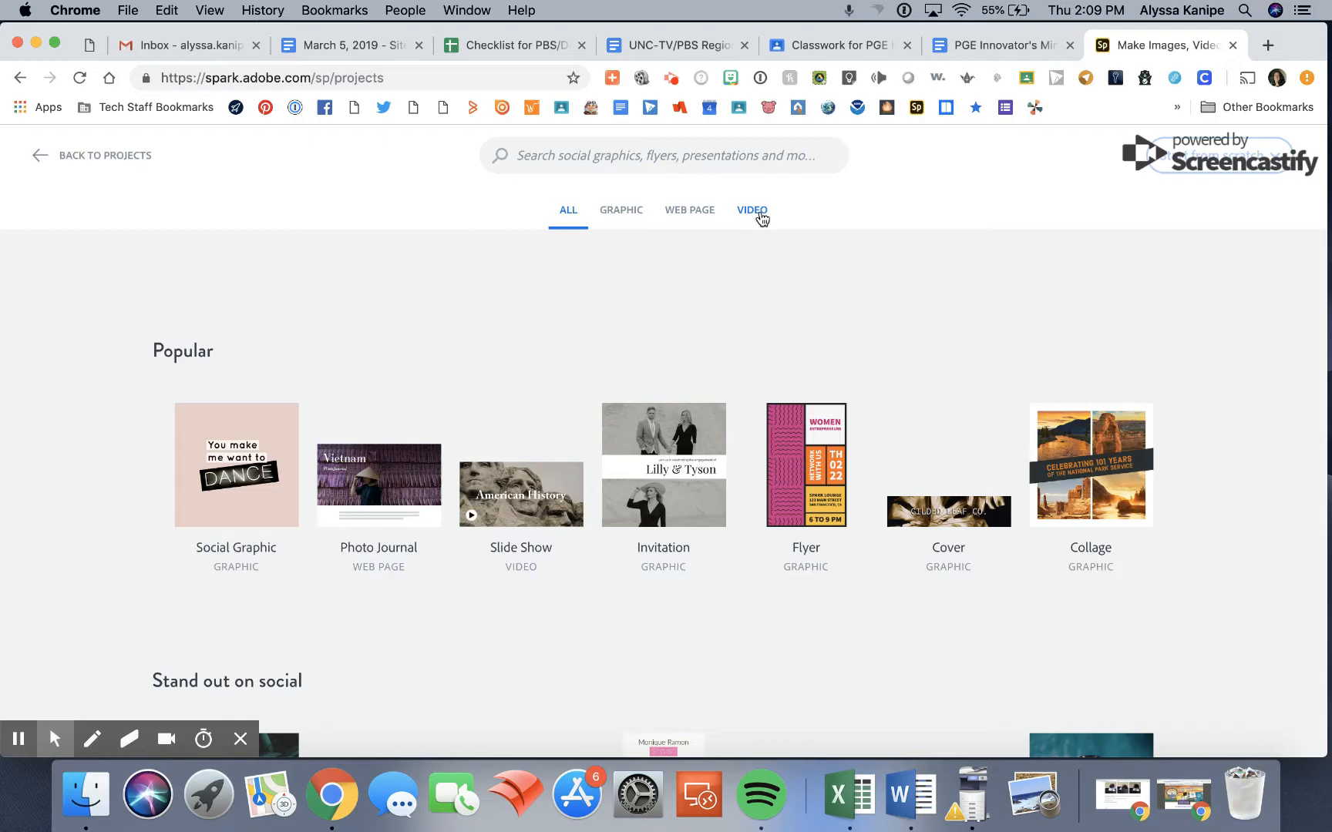
{"action": "scroll", "coordinate": [710, 267], "scroll_direction": "down", "scroll_amount": 3}
{"action": "scroll", "coordinate": [625, 502], "scroll_direction": "down", "scroll_amount": 2}
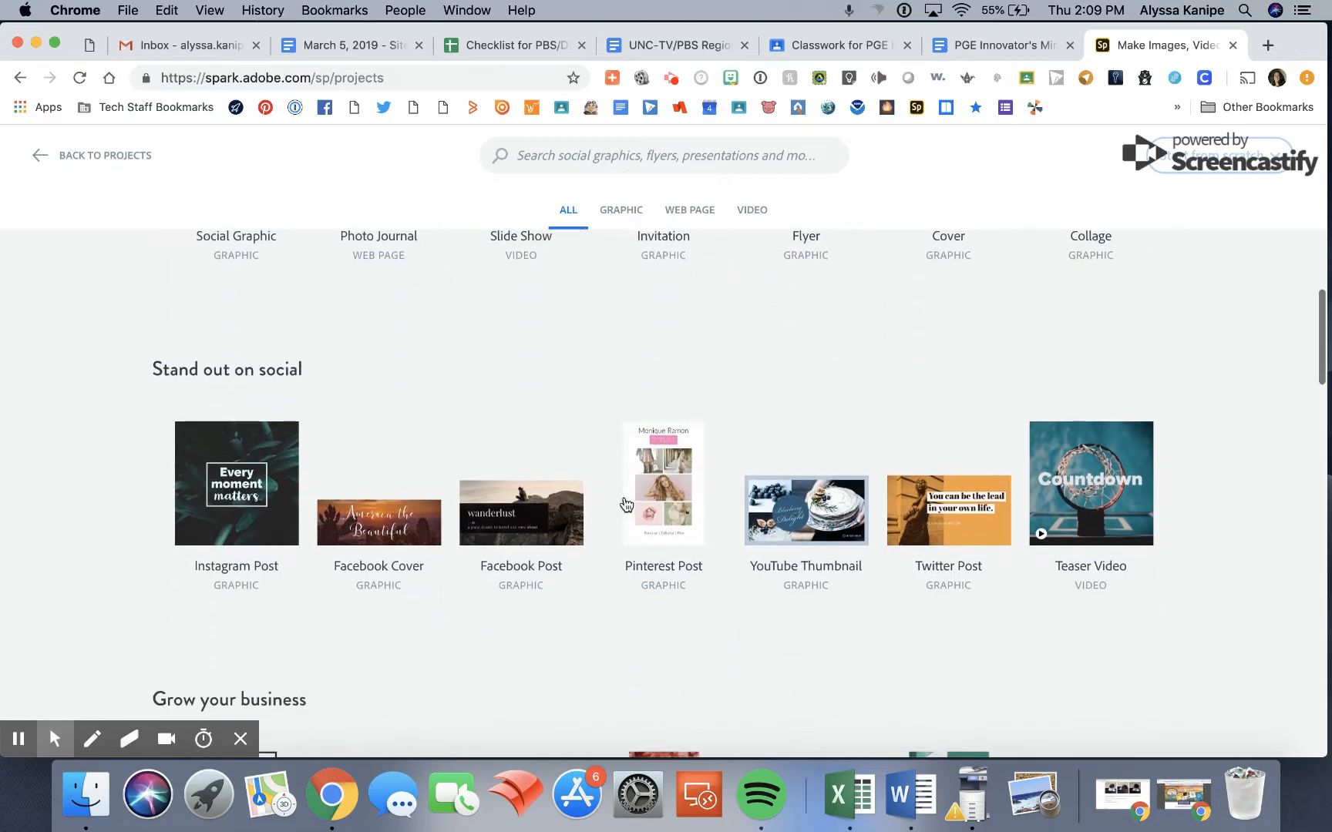
{"action": "scroll", "coordinate": [574, 617], "scroll_direction": "down", "scroll_amount": 5}
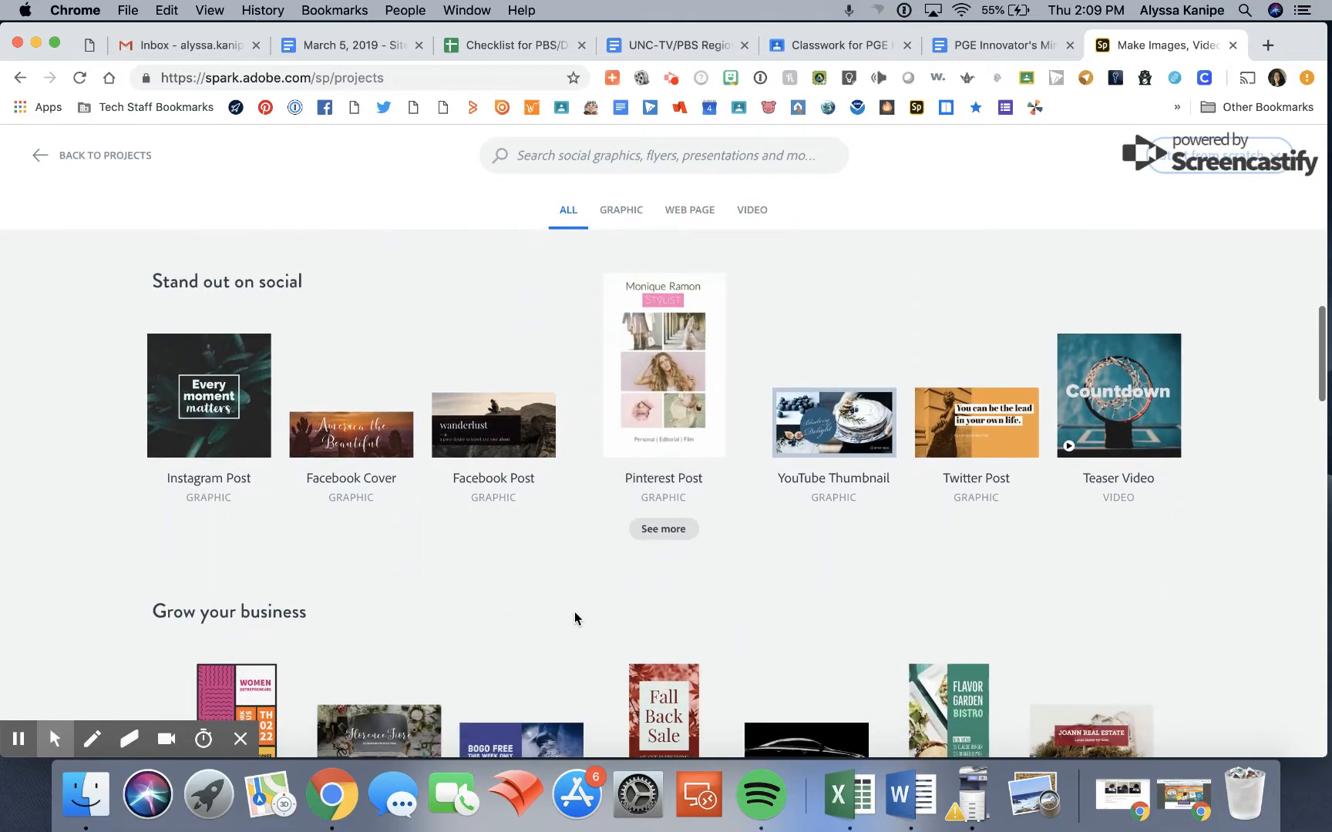
{"action": "scroll", "coordinate": [574, 611], "scroll_direction": "down", "scroll_amount": 5}
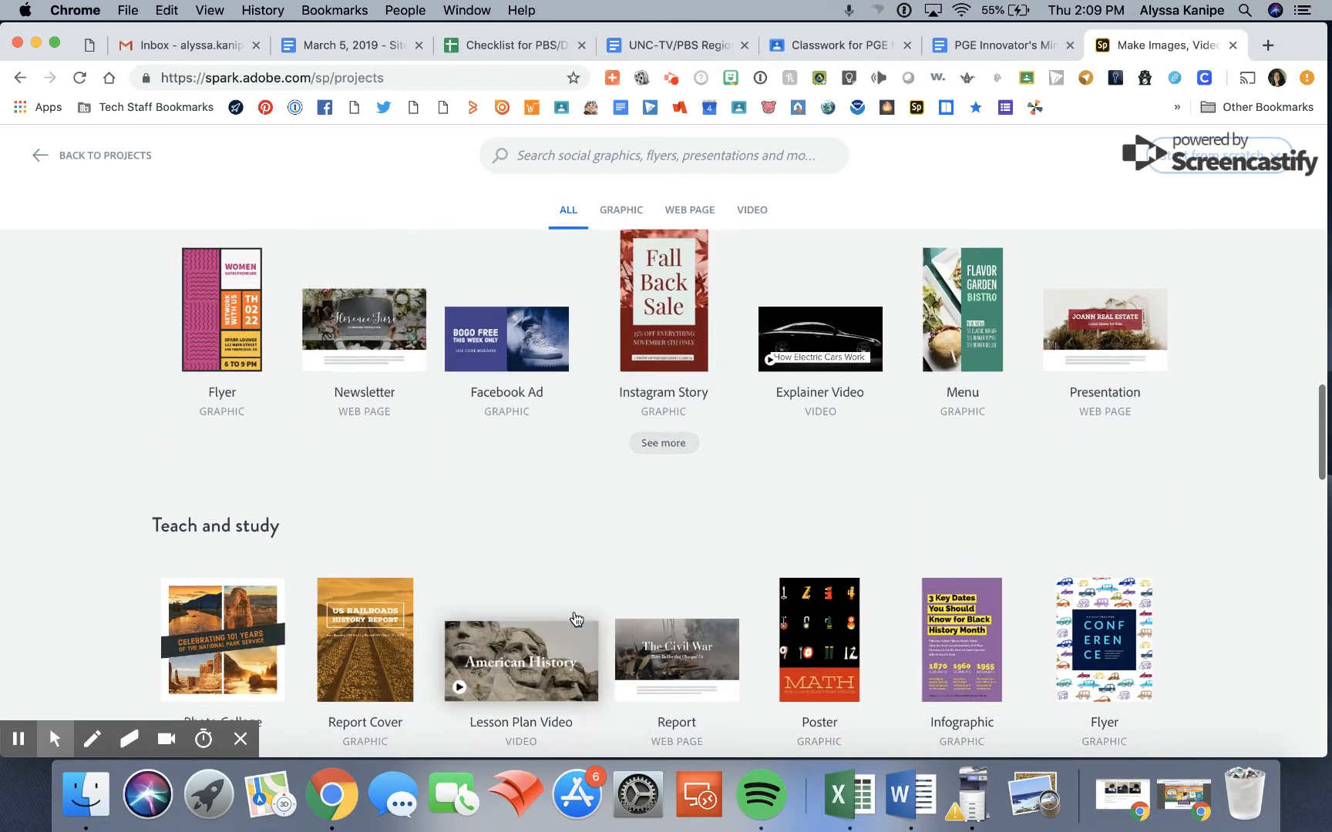
{"action": "scroll", "coordinate": [574, 616], "scroll_direction": "down", "scroll_amount": 2}
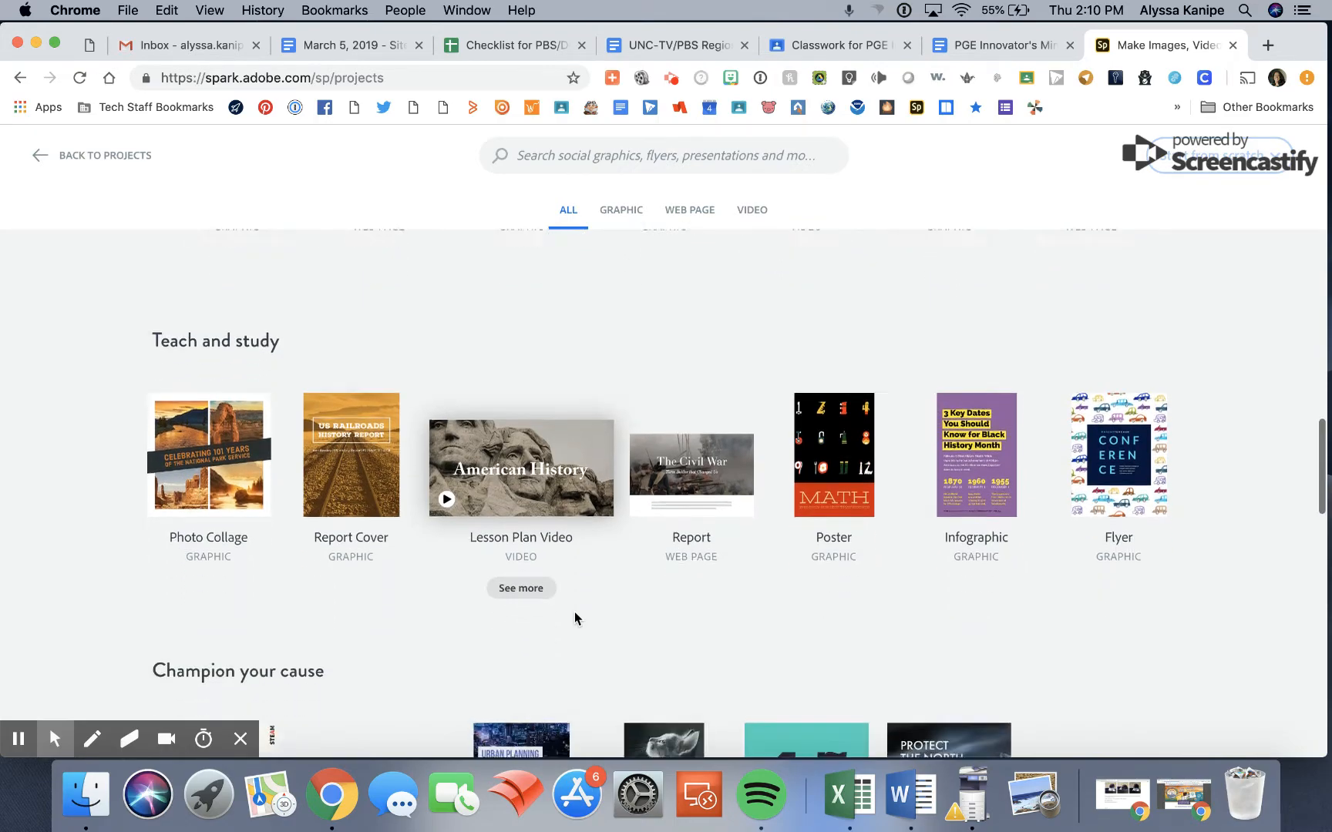
{"action": "scroll", "coordinate": [575, 617], "scroll_direction": "down", "scroll_amount": 4}
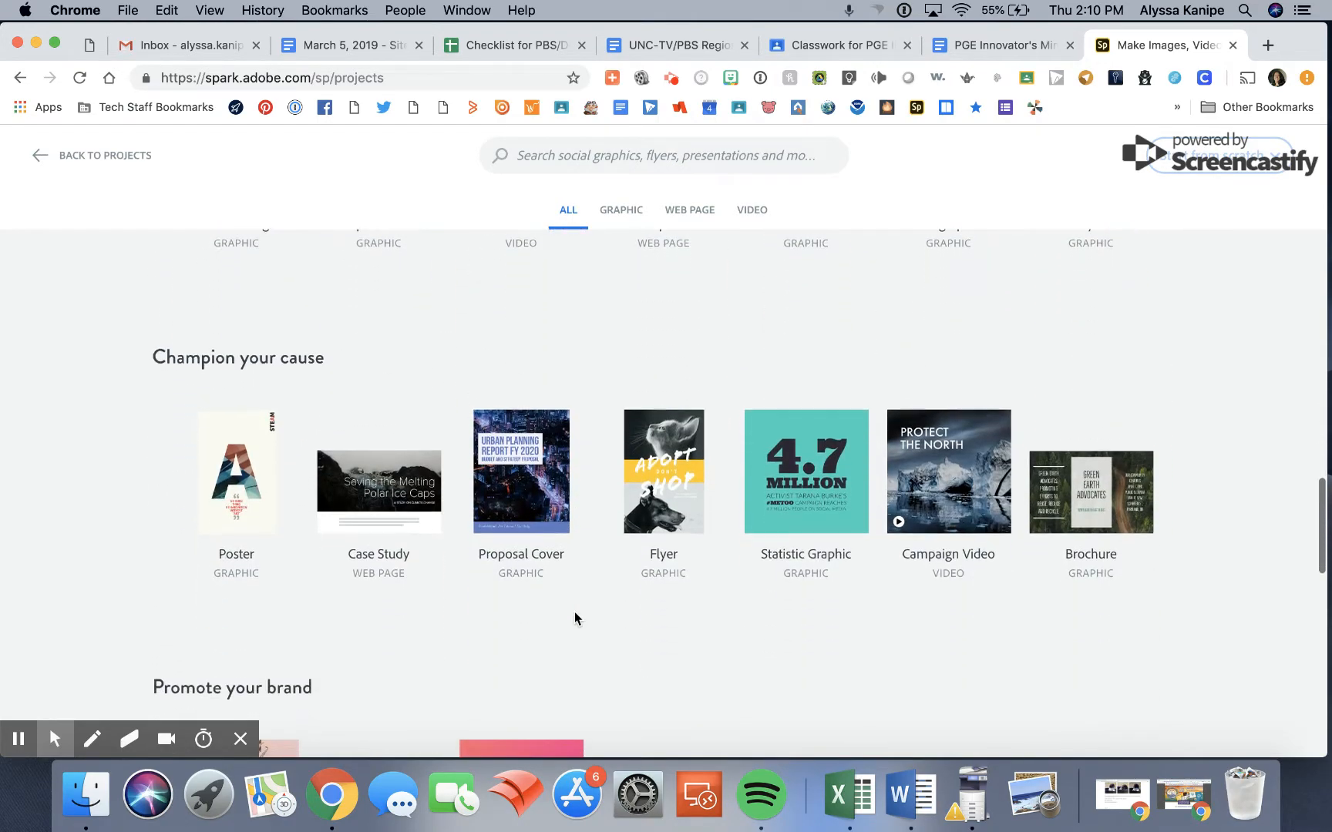
{"action": "scroll", "coordinate": [574, 618], "scroll_direction": "up", "scroll_amount": 10}
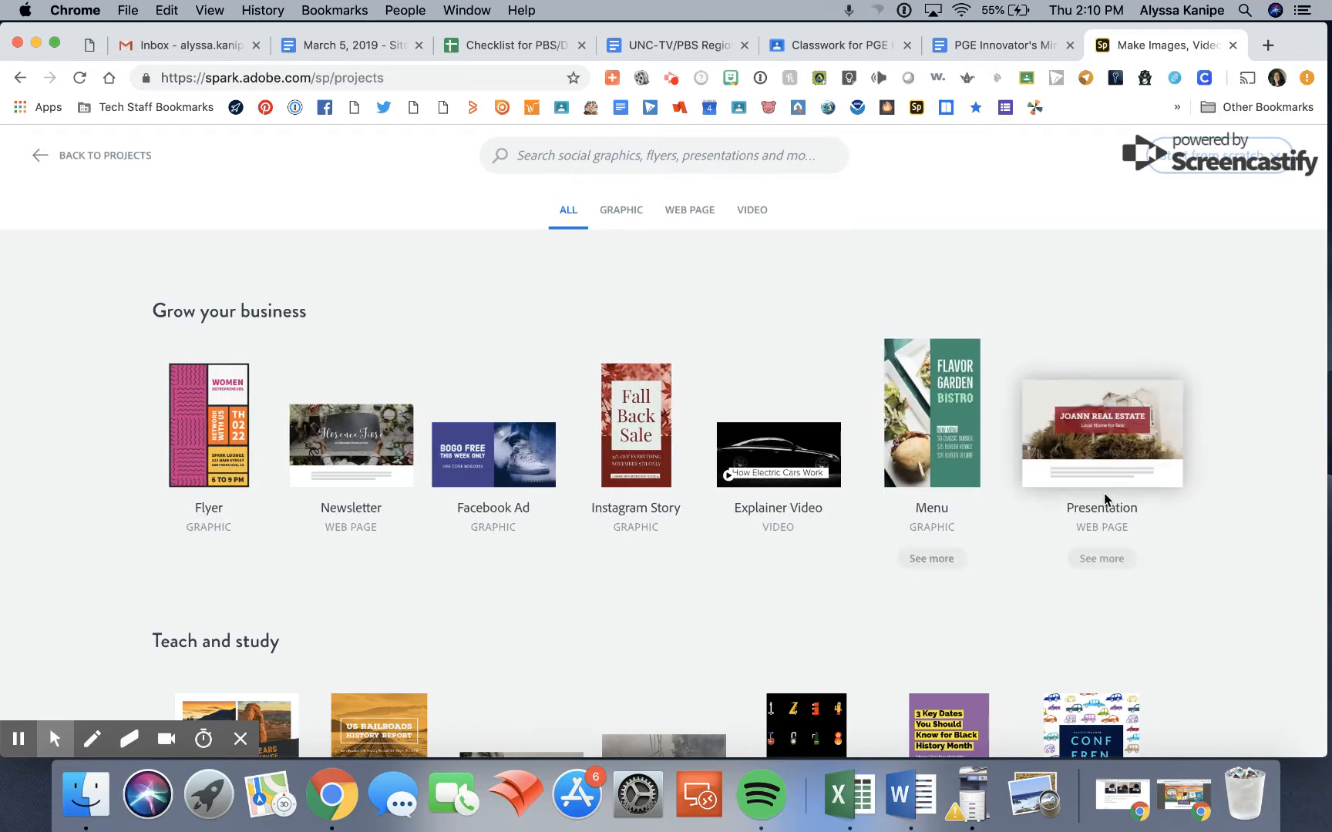
{"action": "left_click", "coordinate": [1111, 488]}
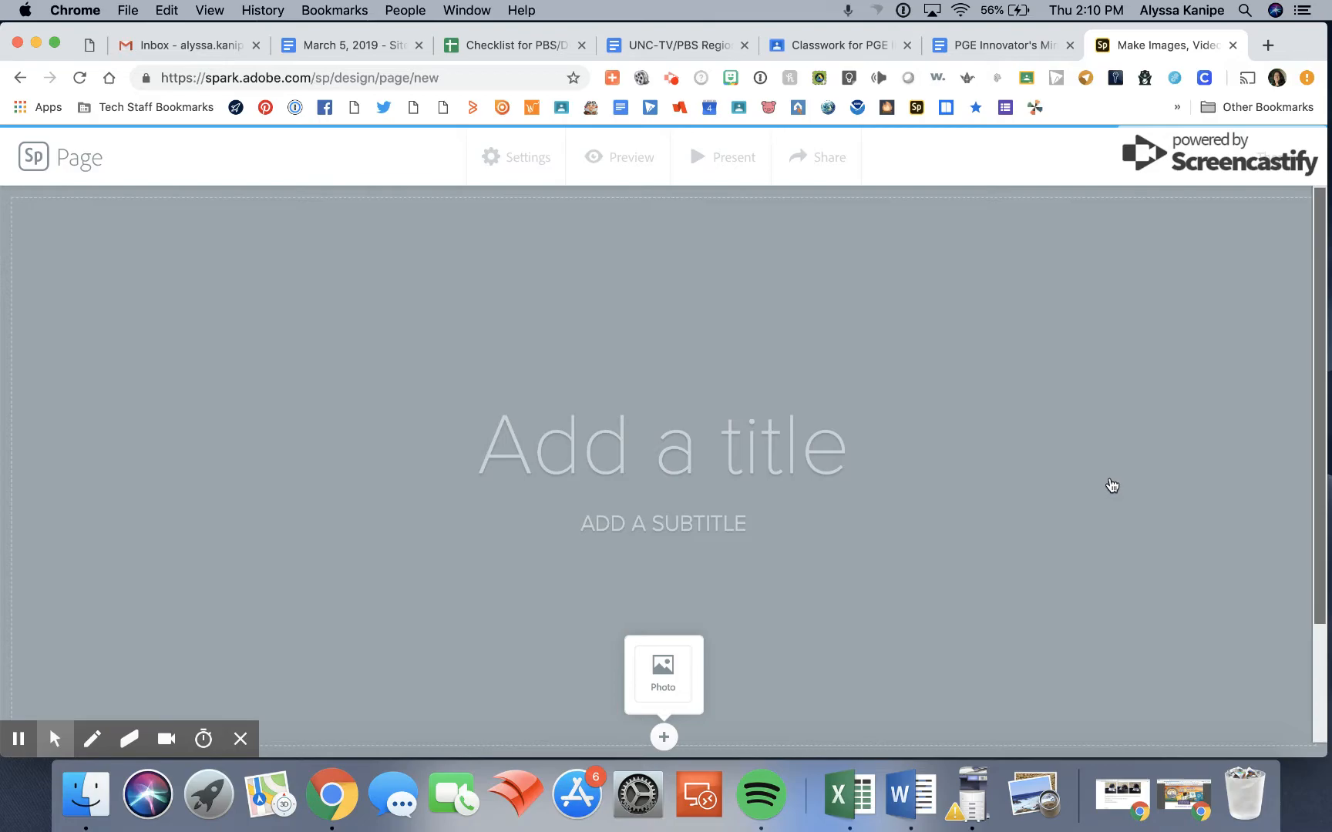
Enter "Title" as the page's title.
{"action": "left_click", "coordinate": [773, 443]}
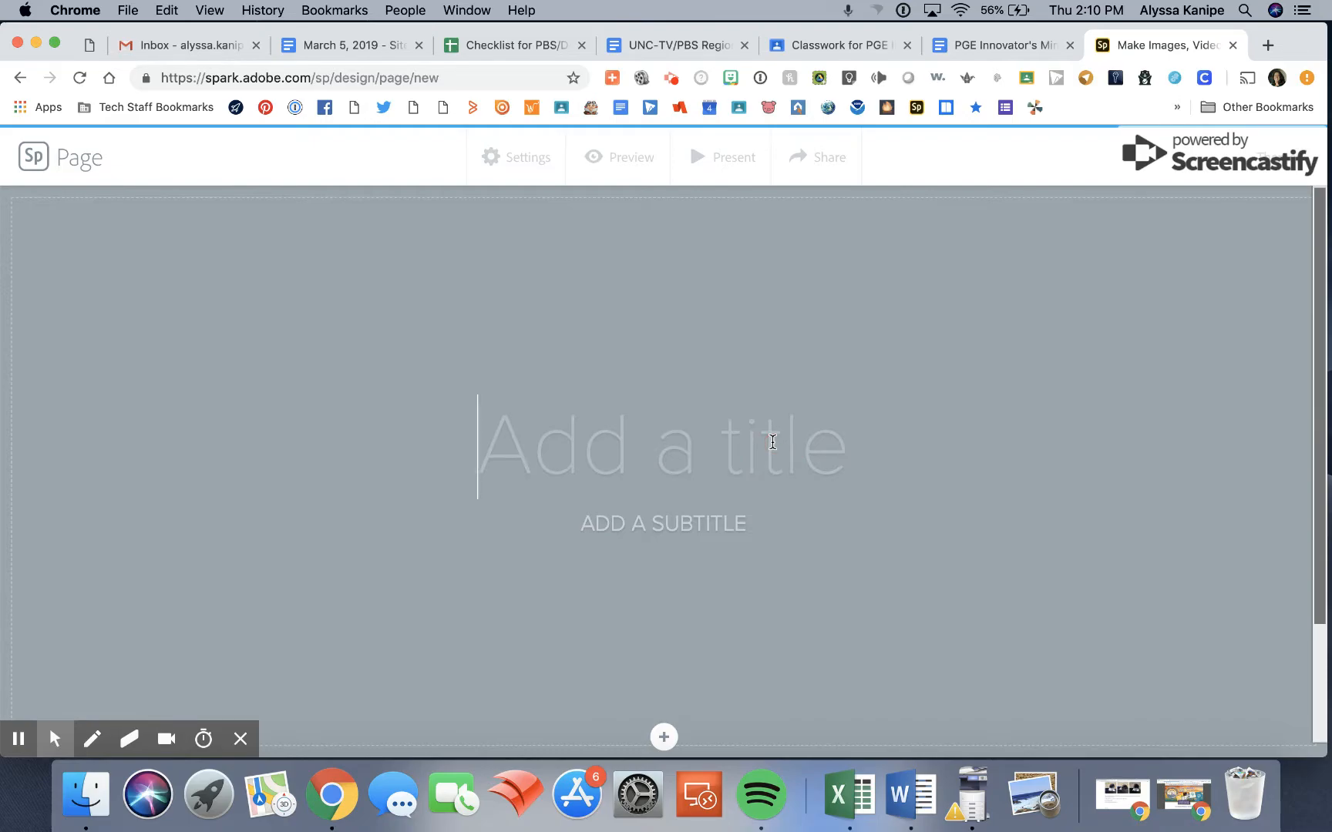
{"action": "type", "text": "Title"}
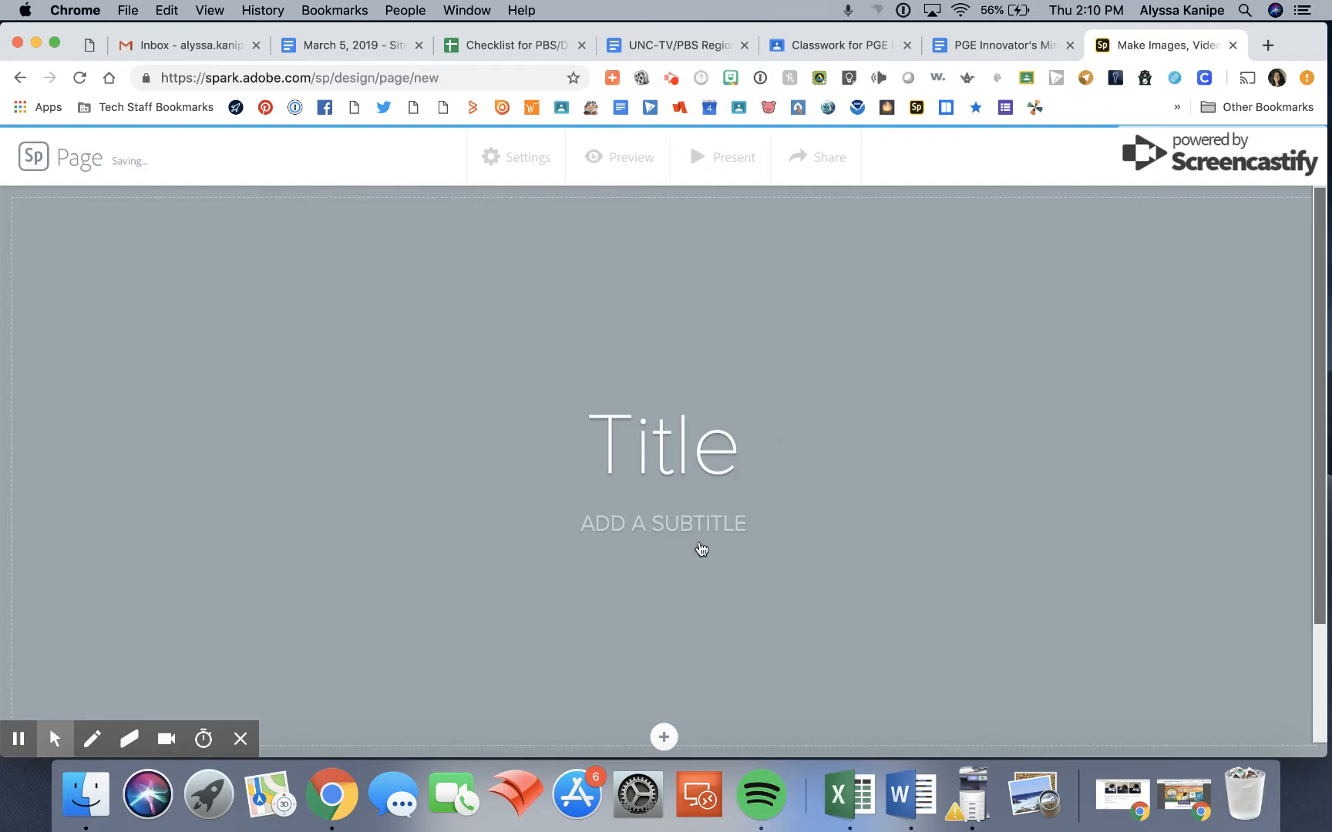
Add a photo to the title section by searching the free photos for "spring".
{"action": "scroll", "coordinate": [675, 620], "scroll_direction": "down", "scroll_amount": 1}
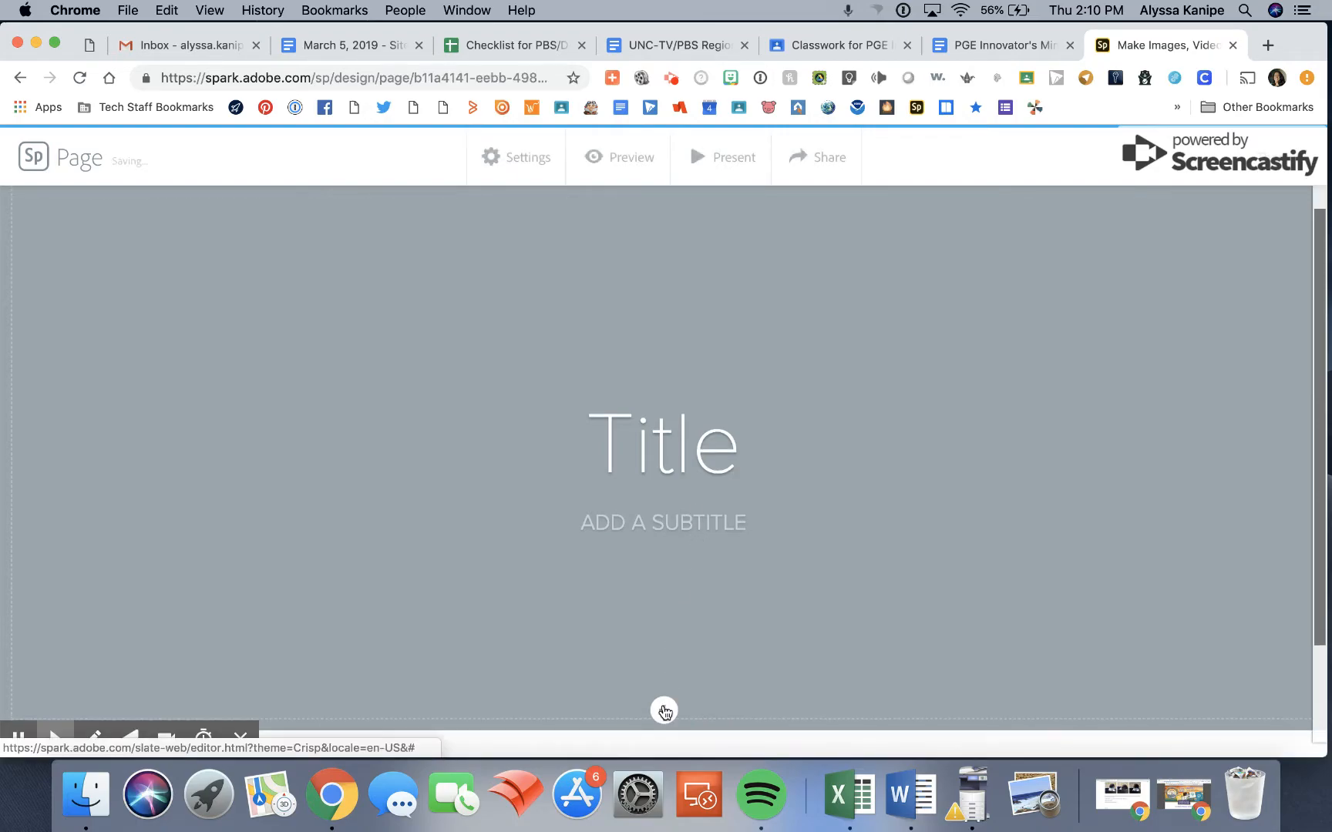
{"action": "left_click", "coordinate": [665, 706]}
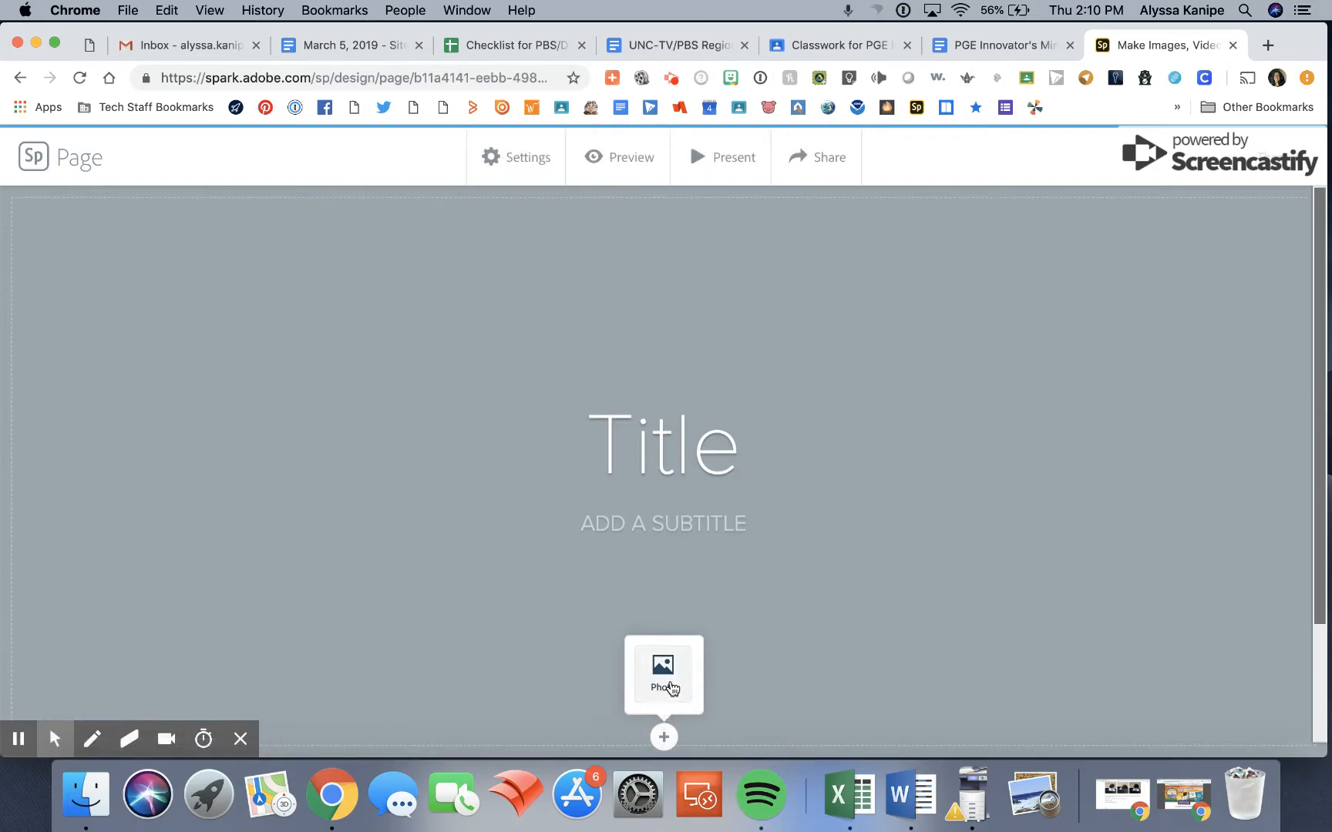
{"action": "left_click", "coordinate": [664, 683]}
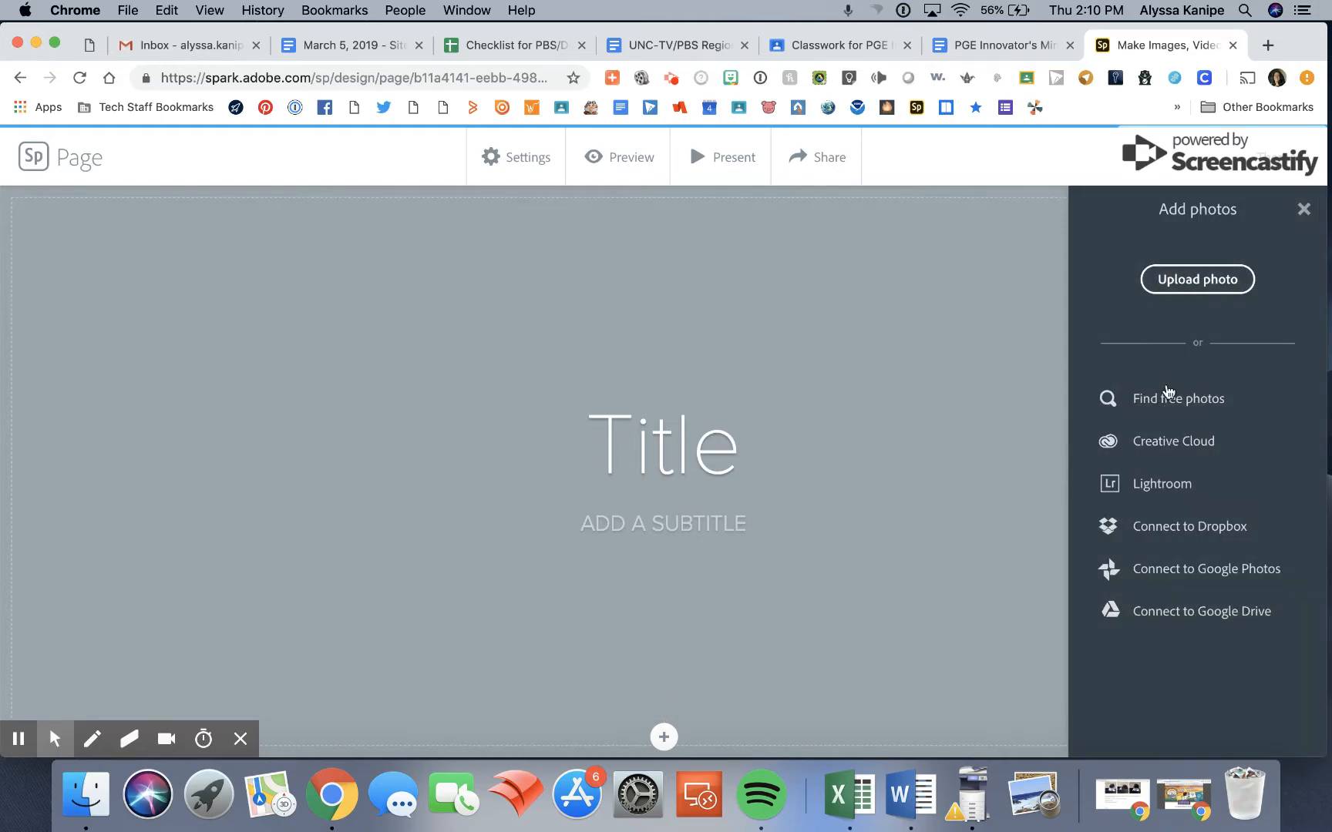
{"action": "left_click", "coordinate": [1166, 400]}
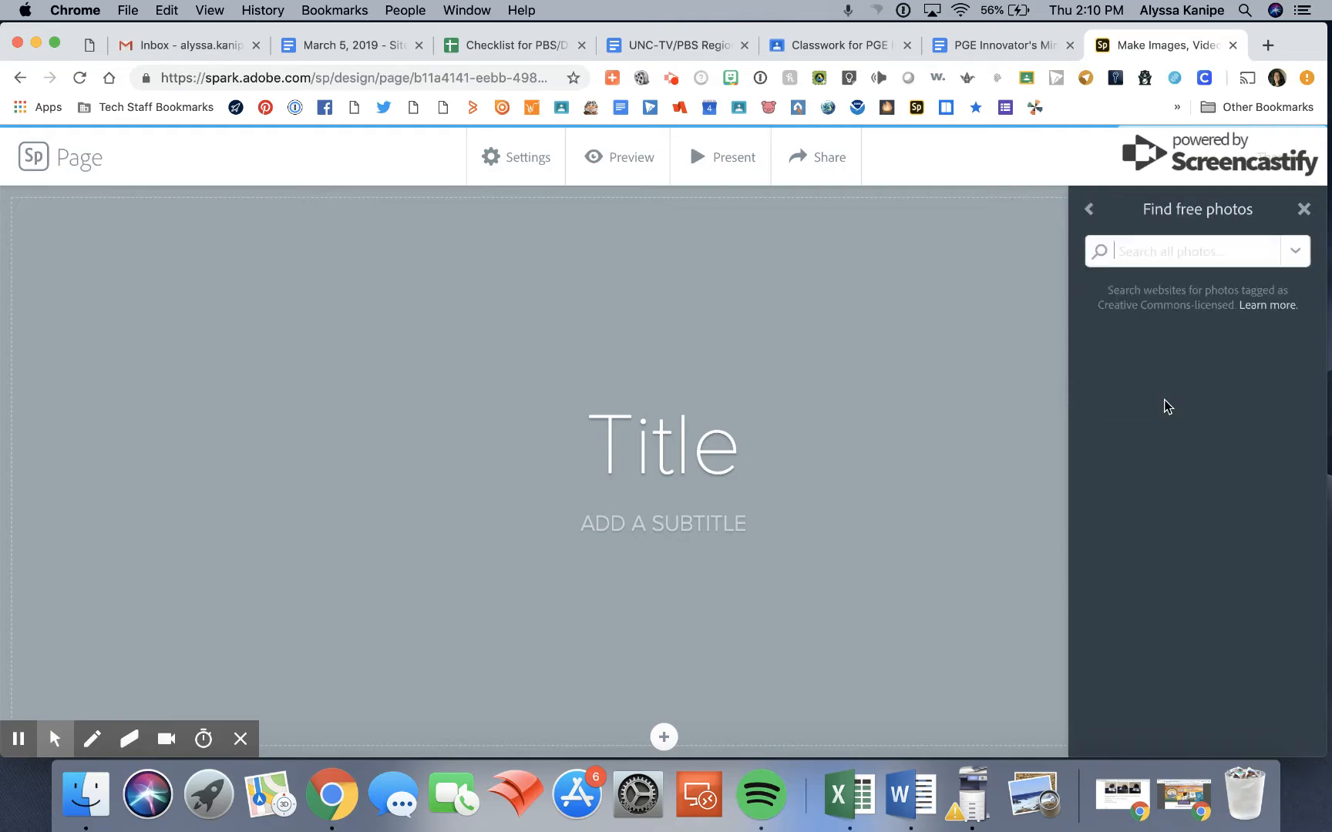
{"action": "type", "text": "spring"}
{"action": "key", "text": "Return"}
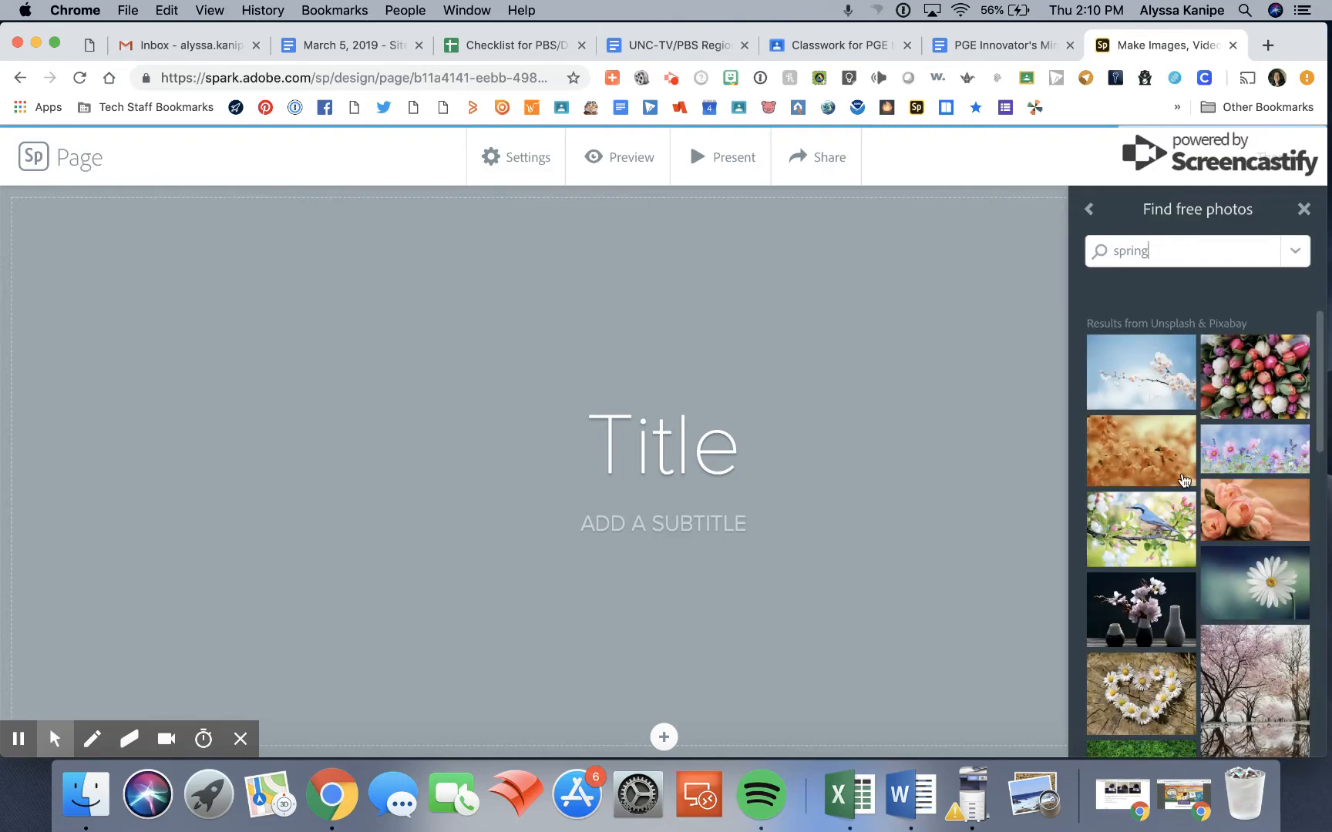
Set the spring photo of the woman in a straw hat in a flower meadow as the title background.
{"action": "scroll", "coordinate": [1192, 565], "scroll_direction": "down", "scroll_amount": 2}
{"action": "scroll", "coordinate": [1192, 565], "scroll_direction": "down", "scroll_amount": 4}
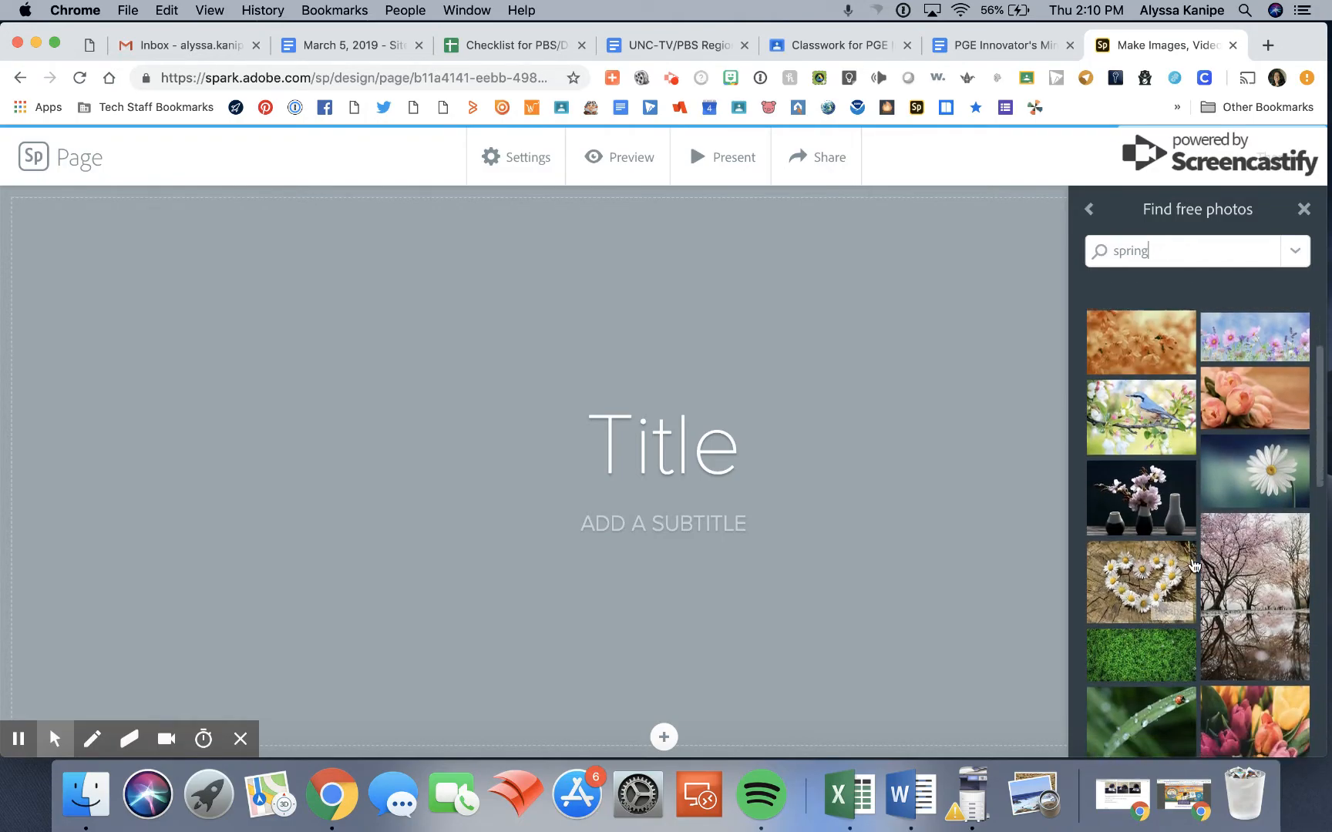
{"action": "scroll", "coordinate": [1192, 564], "scroll_direction": "down", "scroll_amount": 6}
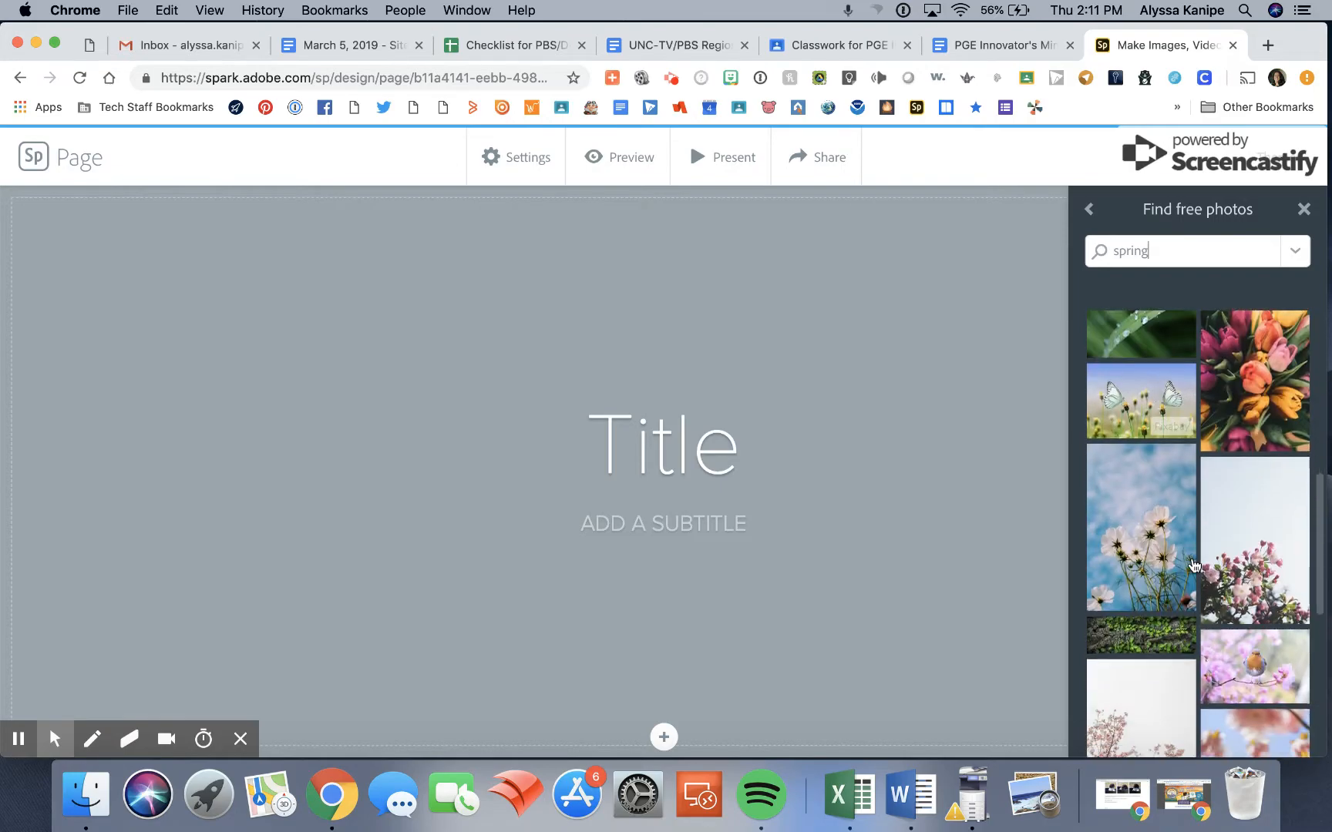
{"action": "scroll", "coordinate": [1192, 565], "scroll_direction": "down", "scroll_amount": 8}
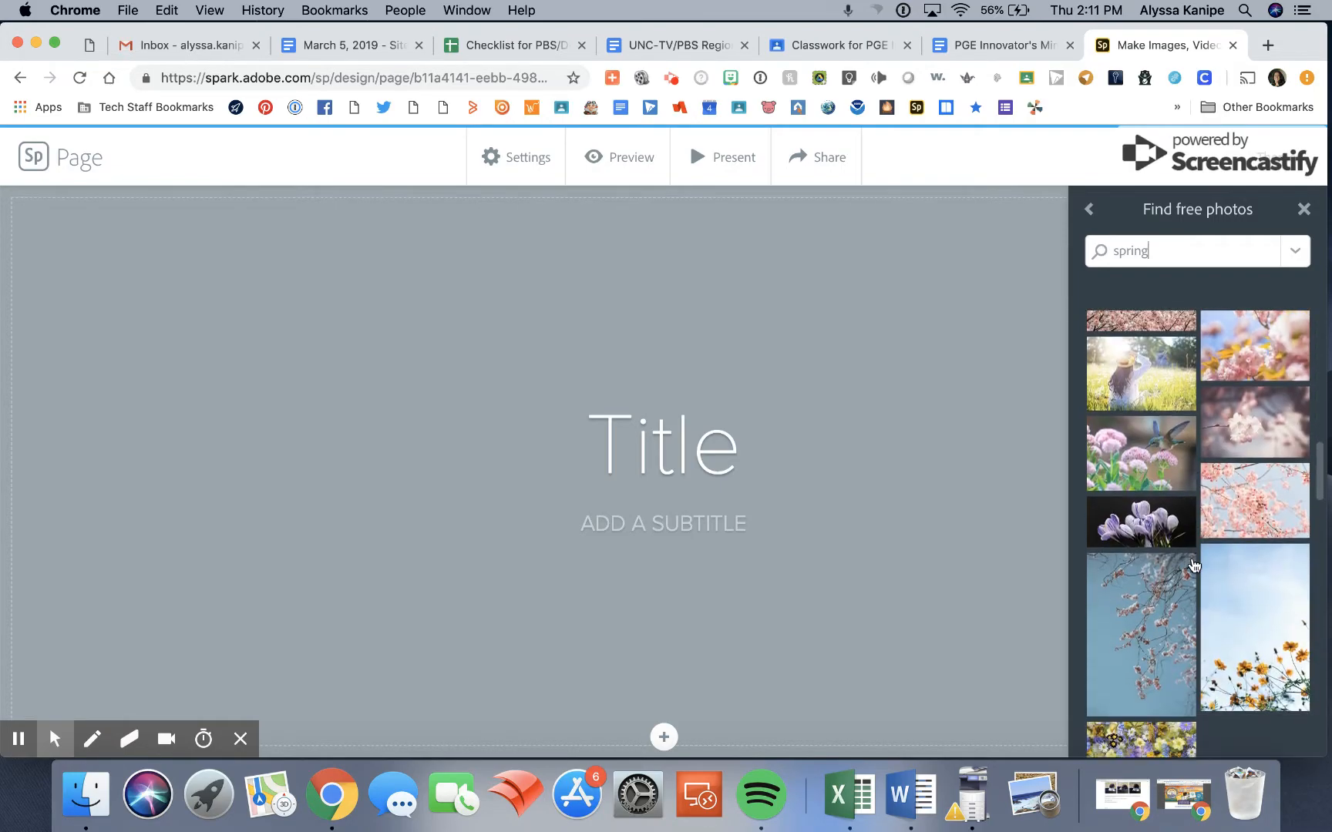
{"action": "scroll", "coordinate": [1192, 565], "scroll_direction": "up", "scroll_amount": 5}
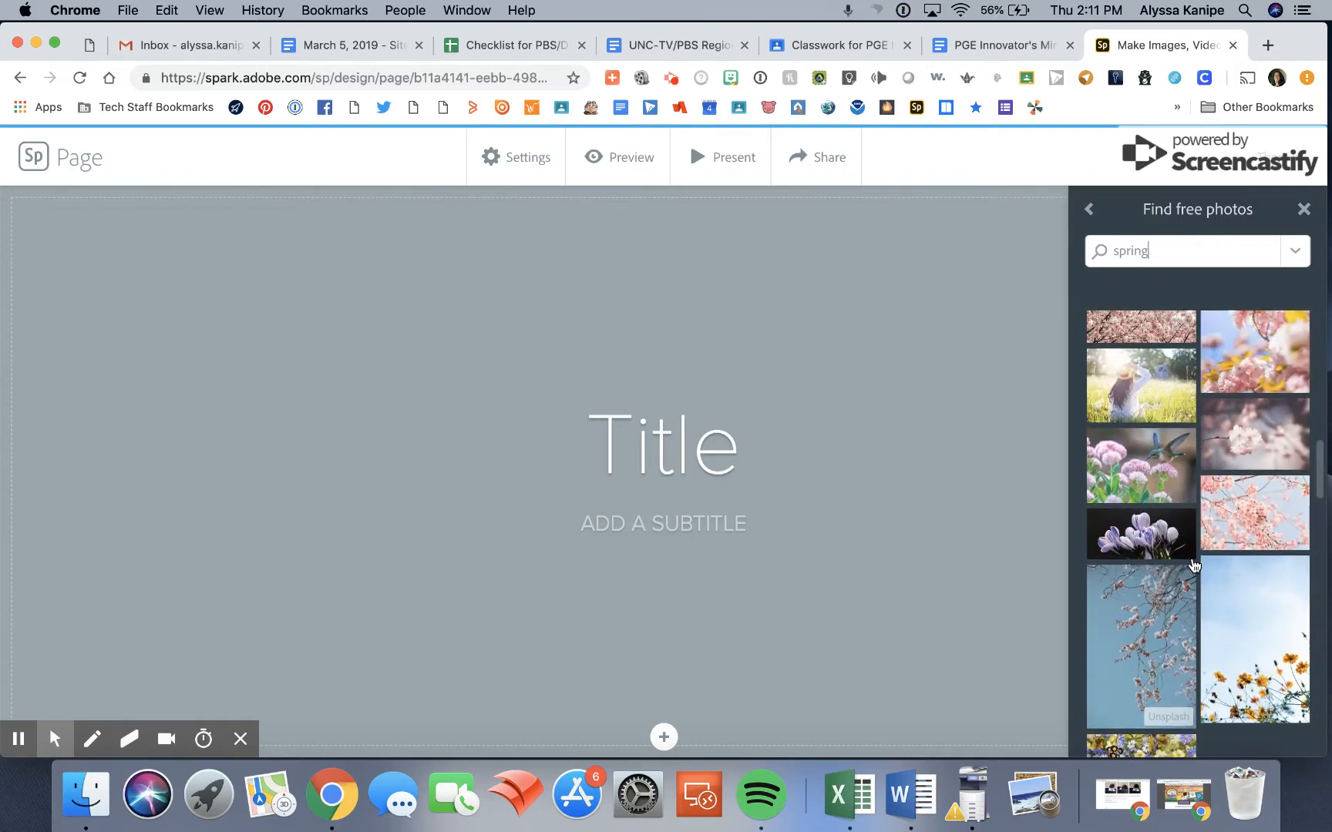
{"action": "left_click", "coordinate": [1152, 459]}
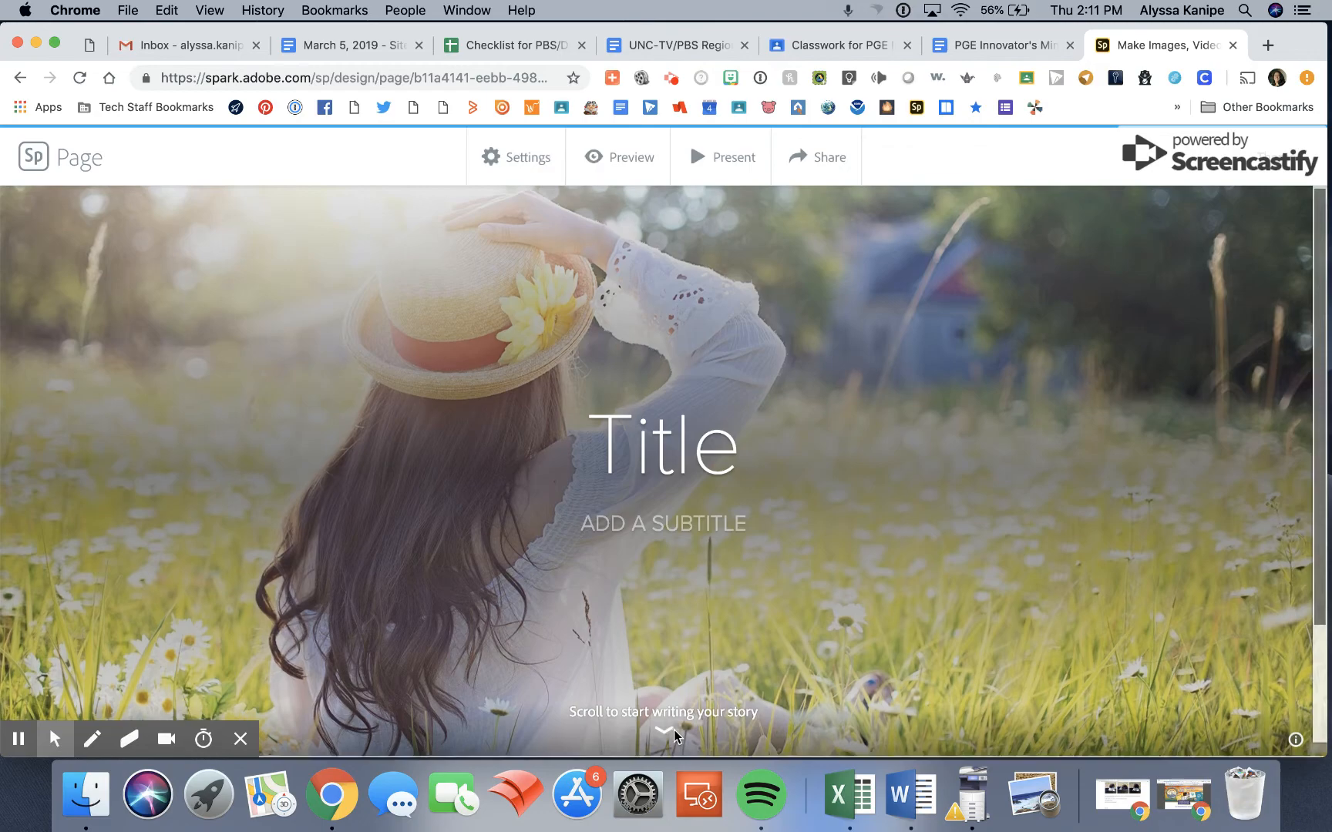
{"action": "scroll", "coordinate": [675, 736], "scroll_direction": "down", "scroll_amount": 3}
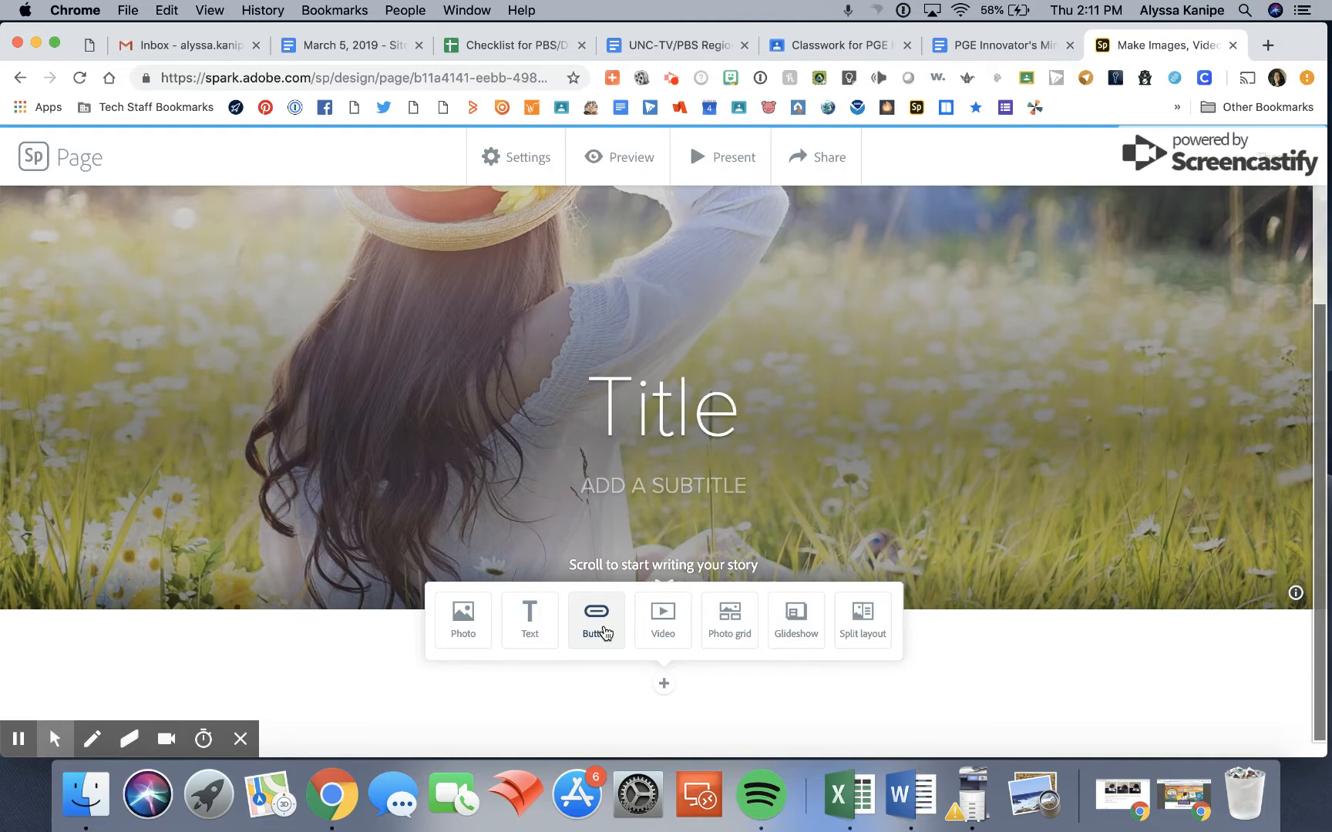
{"action": "left_click", "coordinate": [597, 619]}
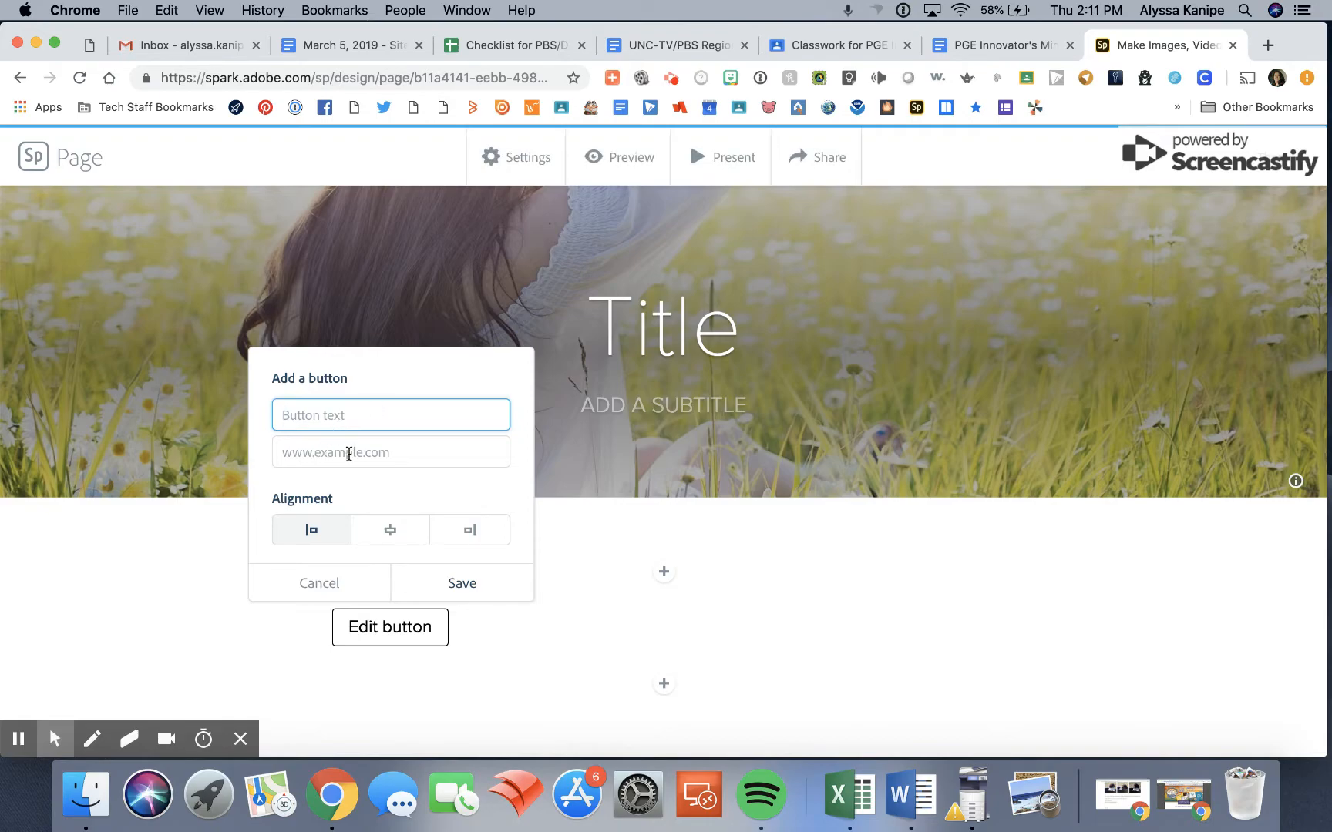
{"action": "left_click", "coordinate": [326, 587]}
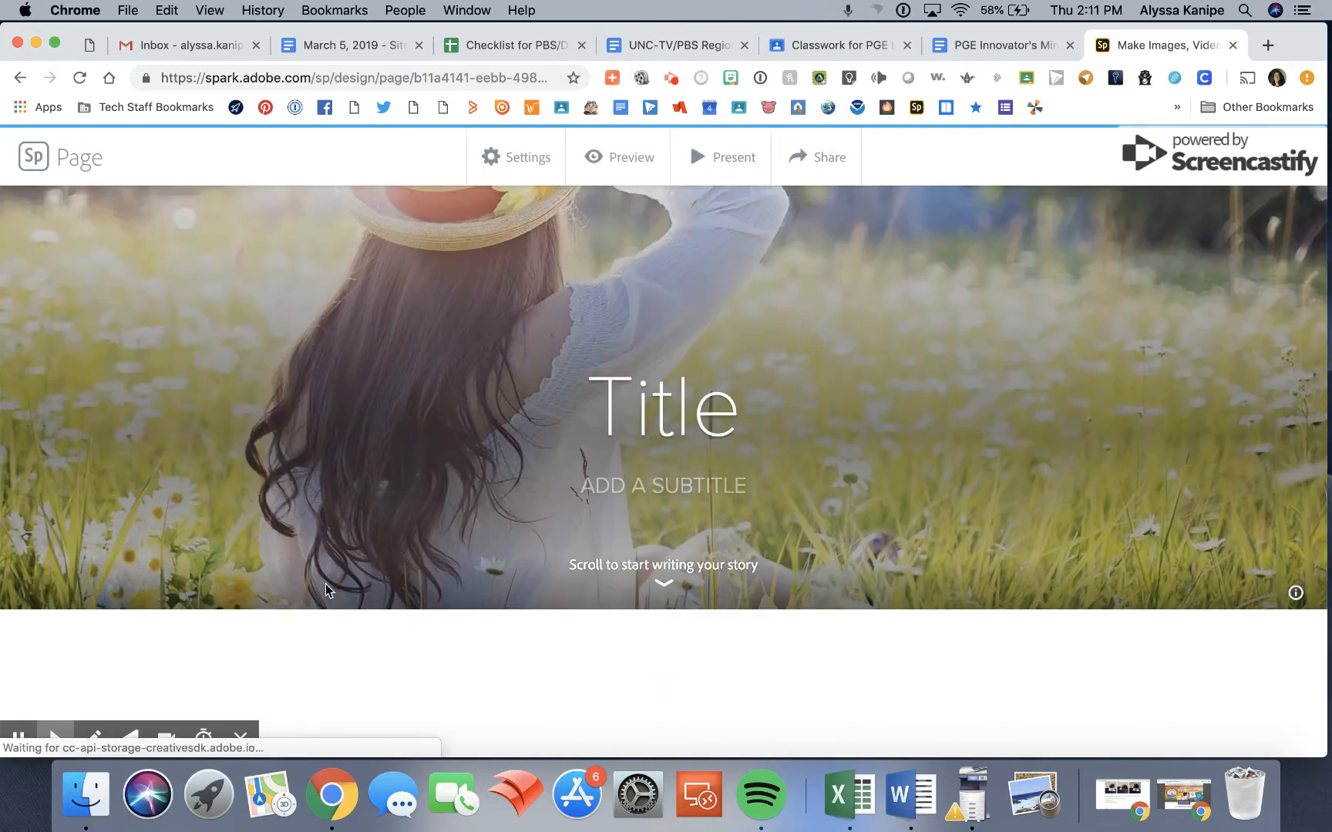
Add a text block below the title section reading "Headline".
{"action": "left_click", "coordinate": [665, 688]}
{"action": "left_click", "coordinate": [525, 623]}
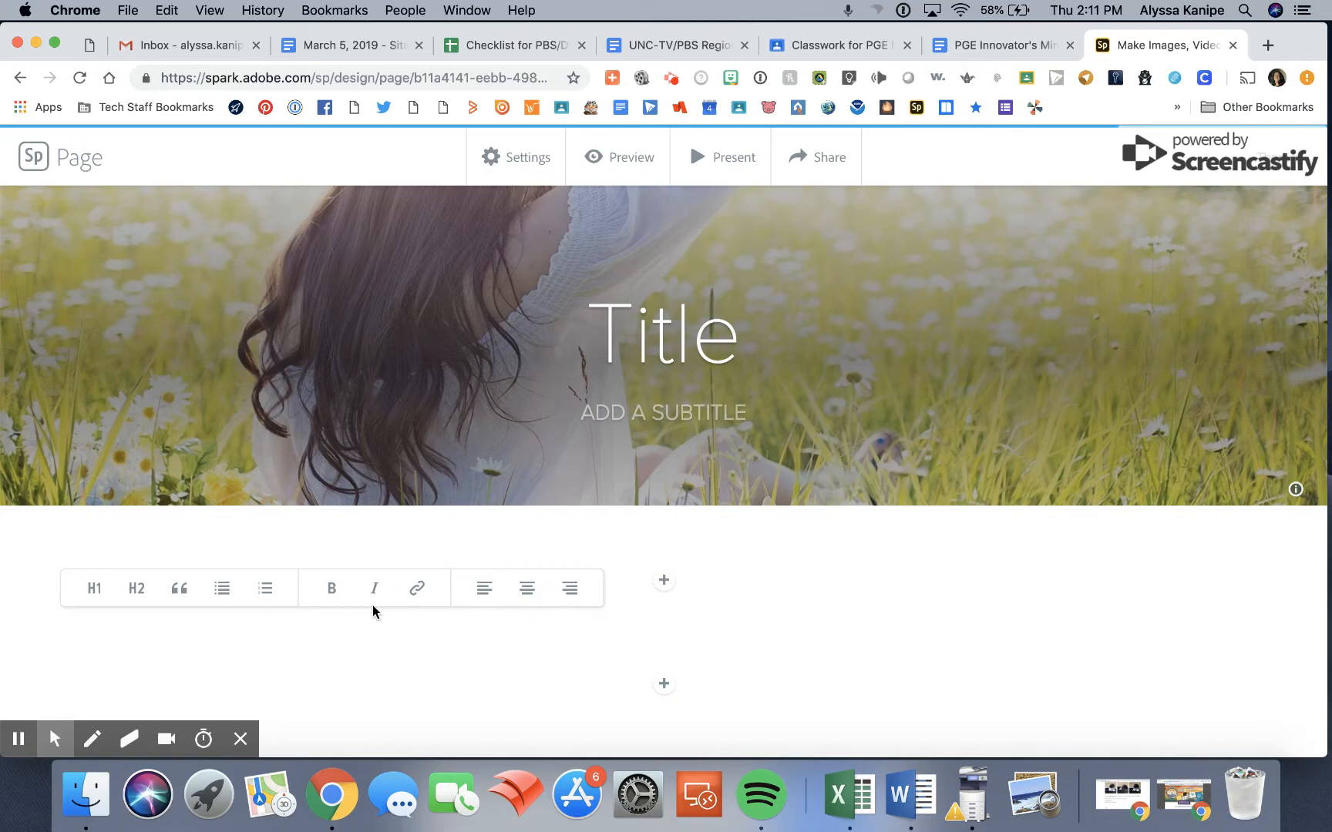
{"action": "type", "text": "Head"}
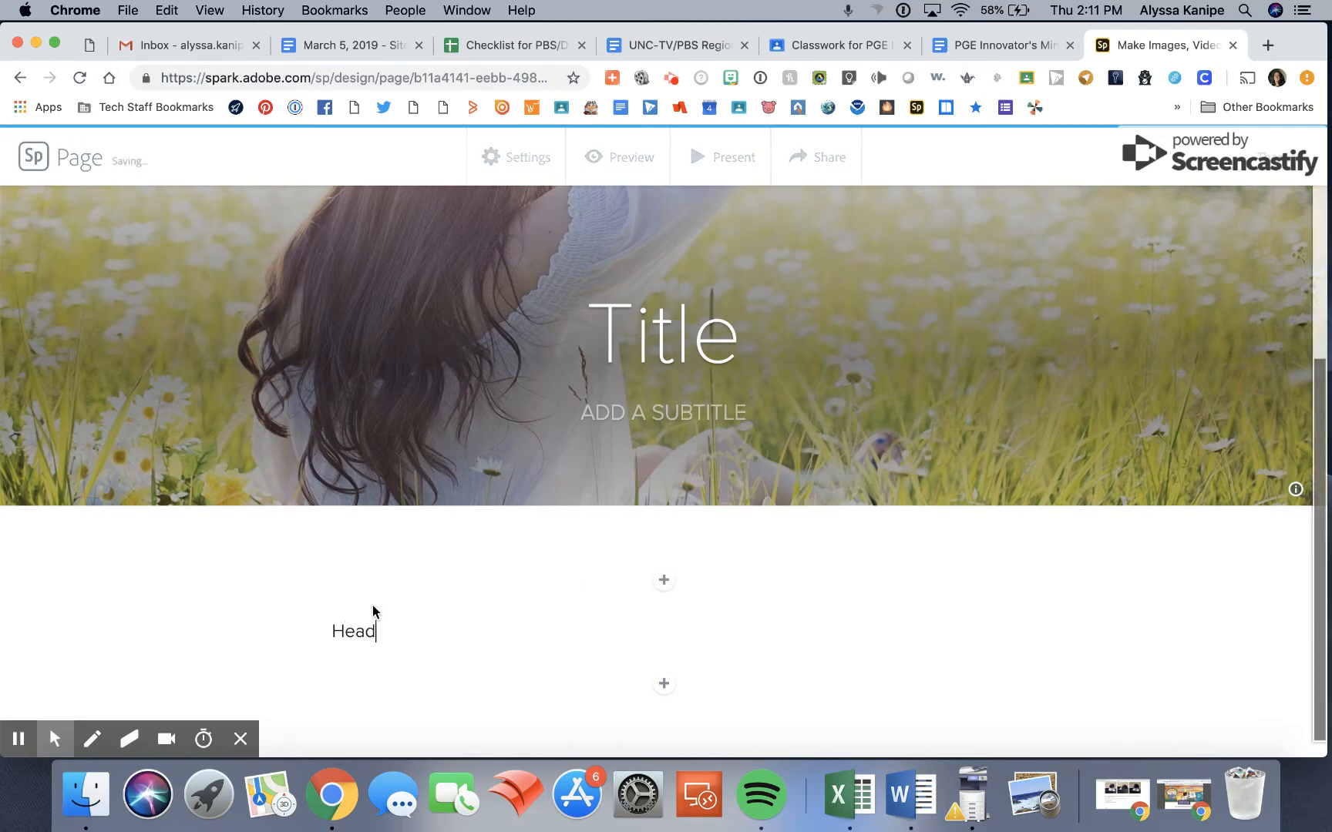
{"action": "type", "text": "line"}
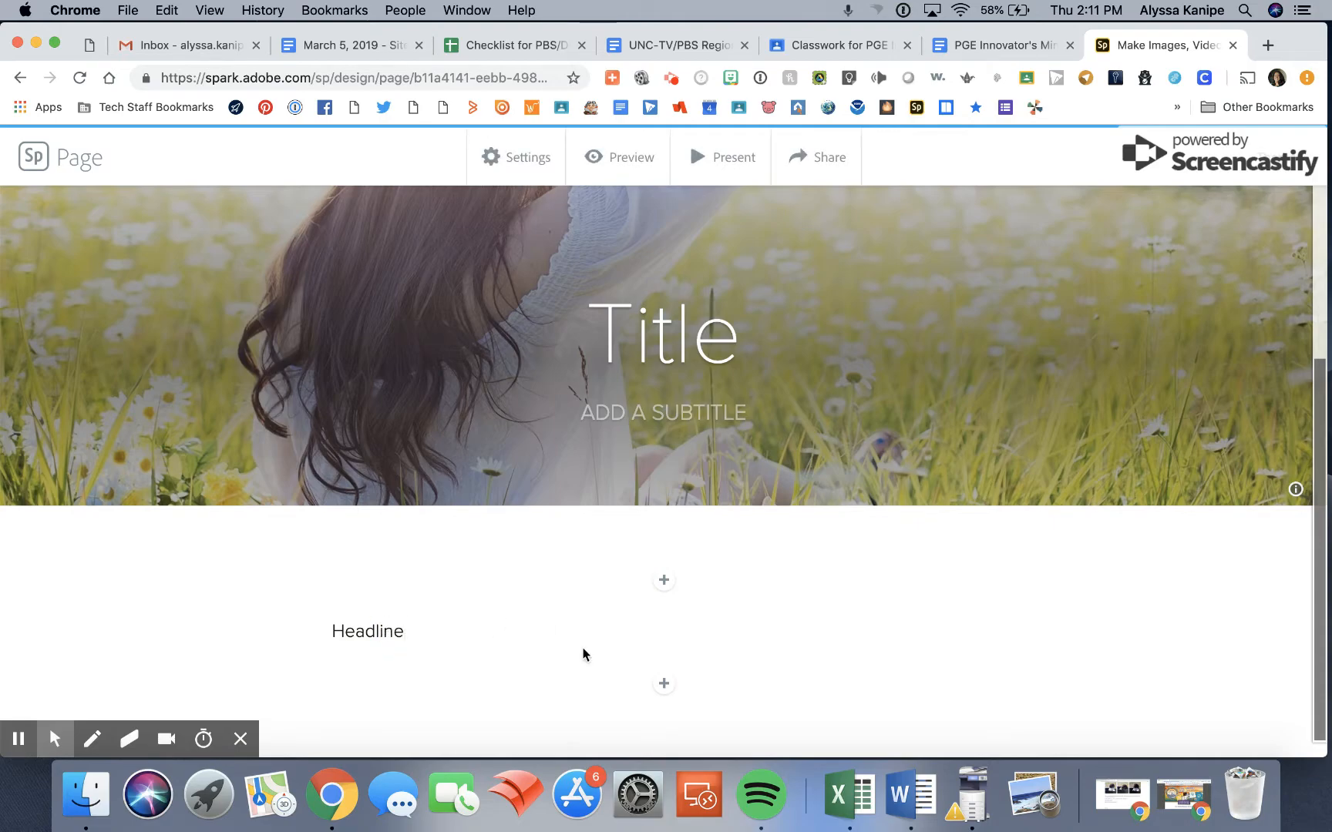
Format the "Headline" text below the title section as an H1 heading.
{"action": "left_click", "coordinate": [403, 631]}
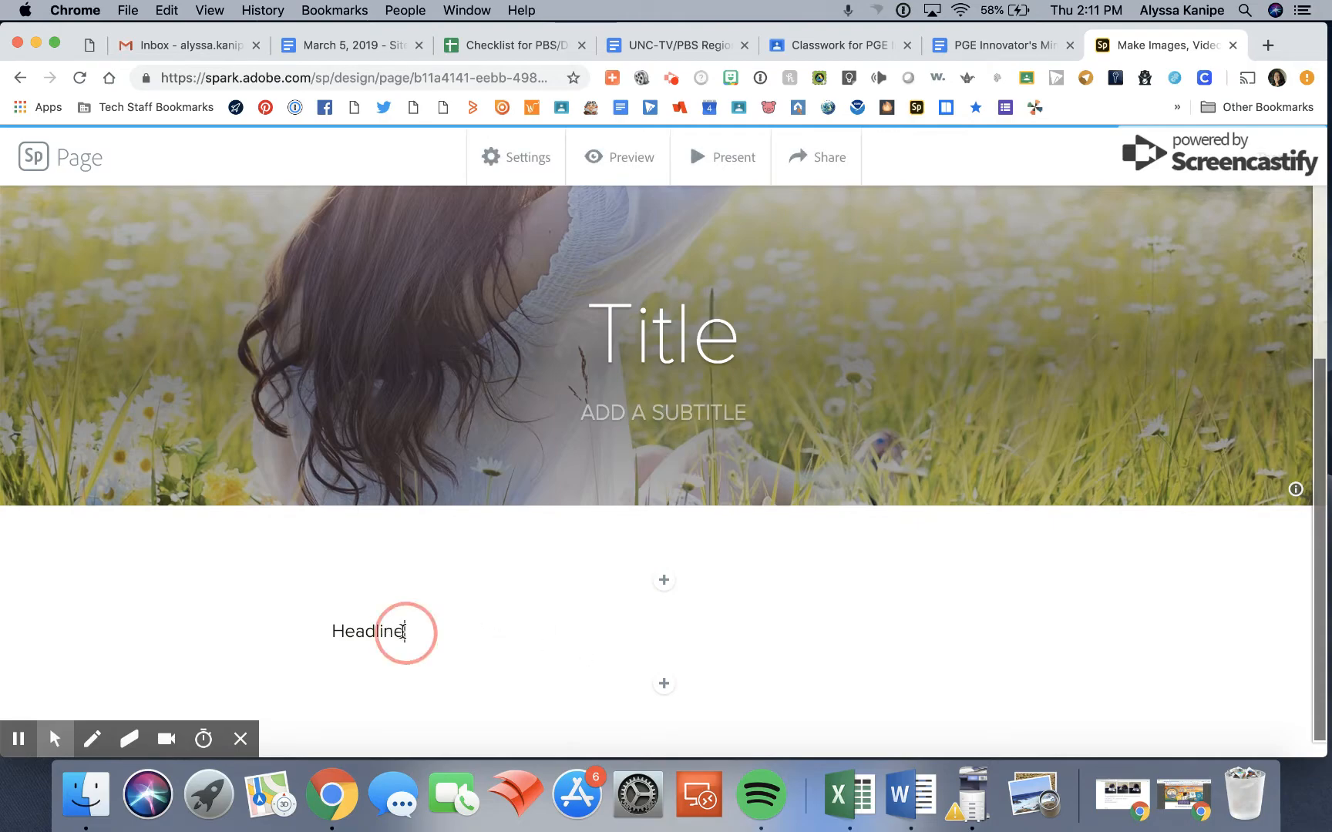
{"action": "left_click_drag", "start_coordinate": [404, 631], "coordinate": [312, 633]}
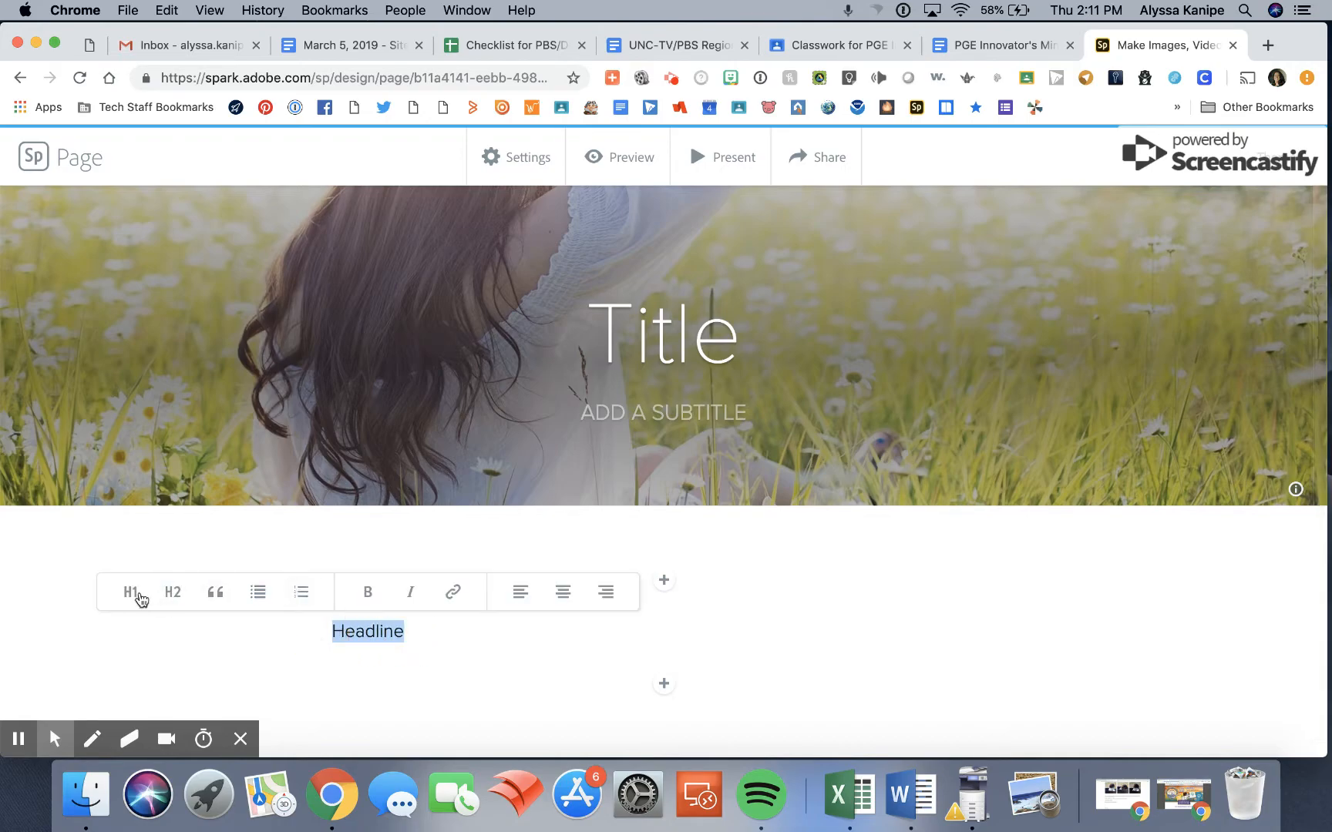
{"action": "left_click", "coordinate": [131, 592]}
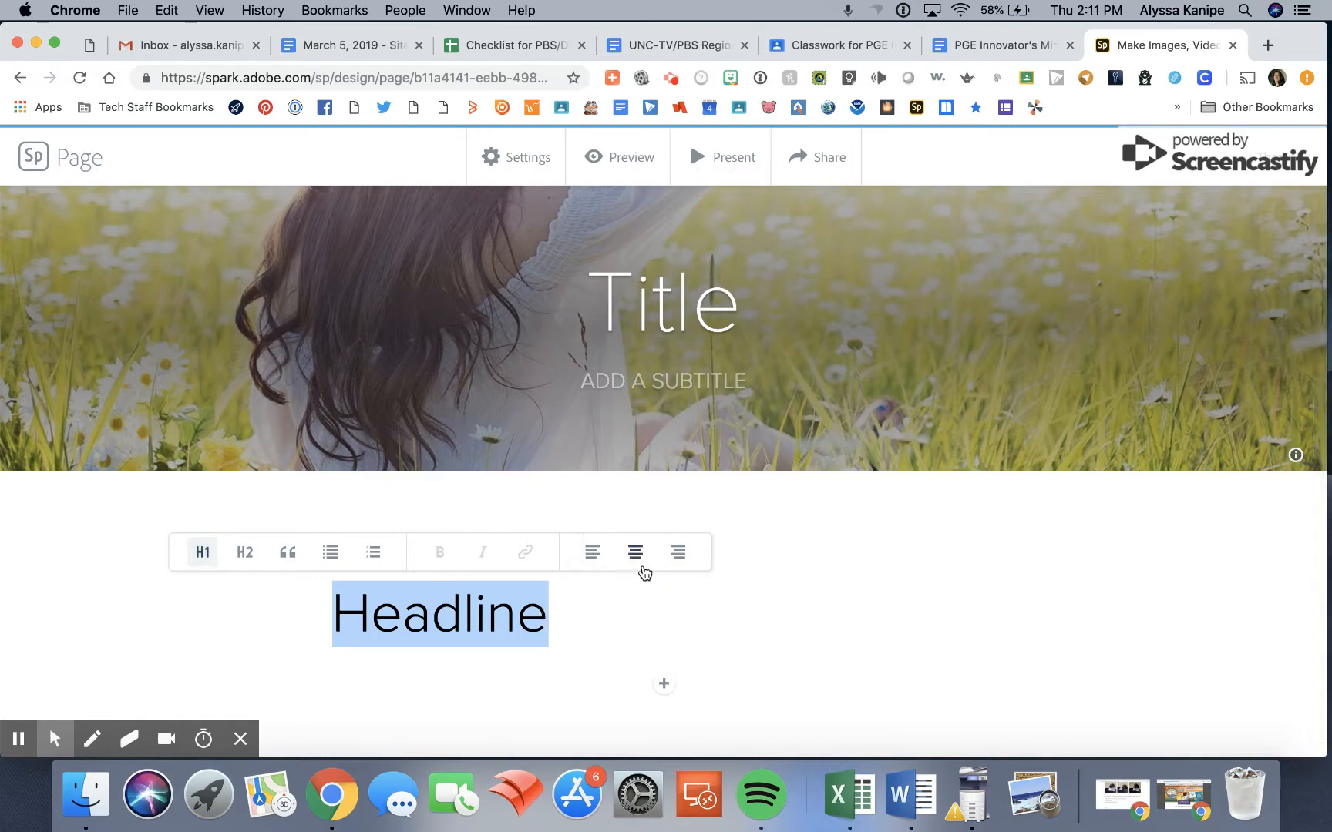
{"action": "left_click", "coordinate": [558, 622]}
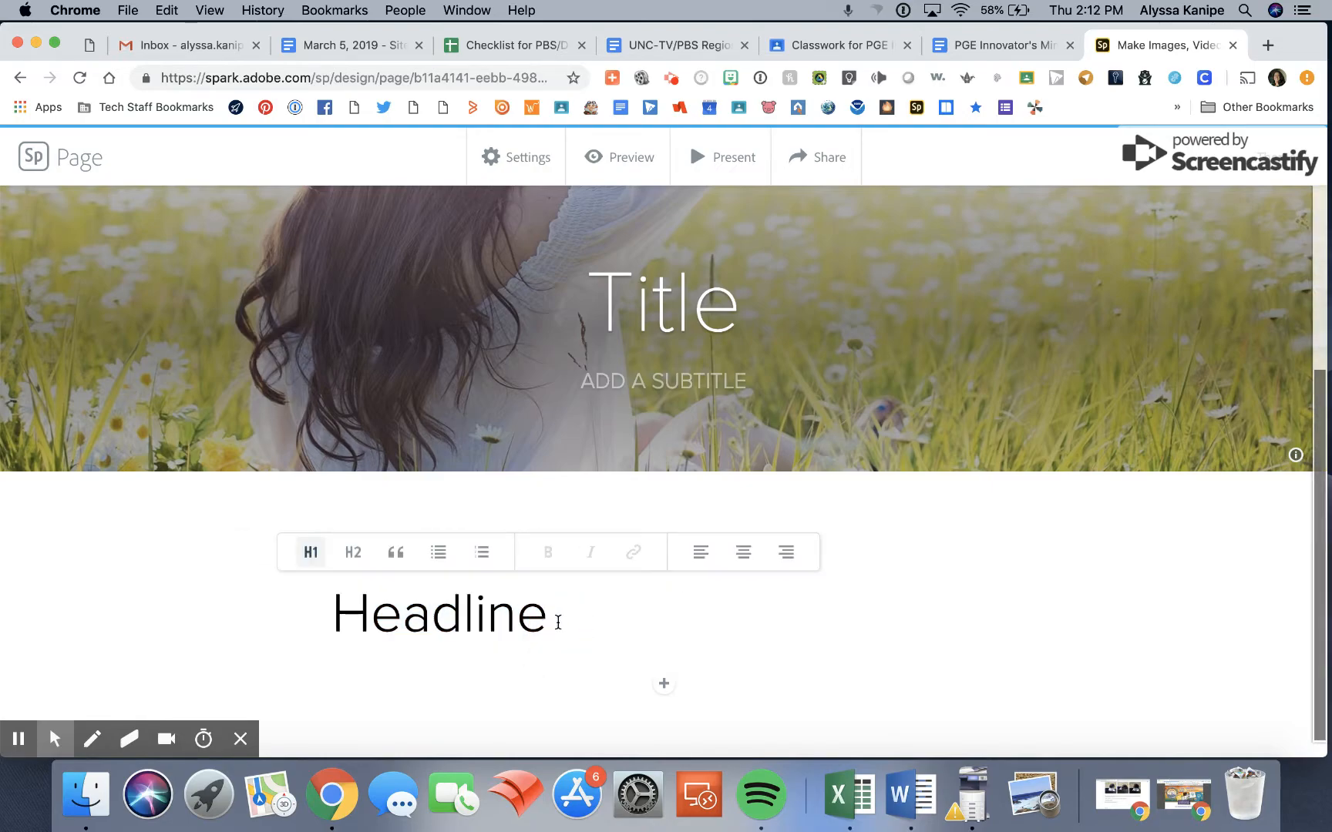
{"action": "key", "text": "Return"}
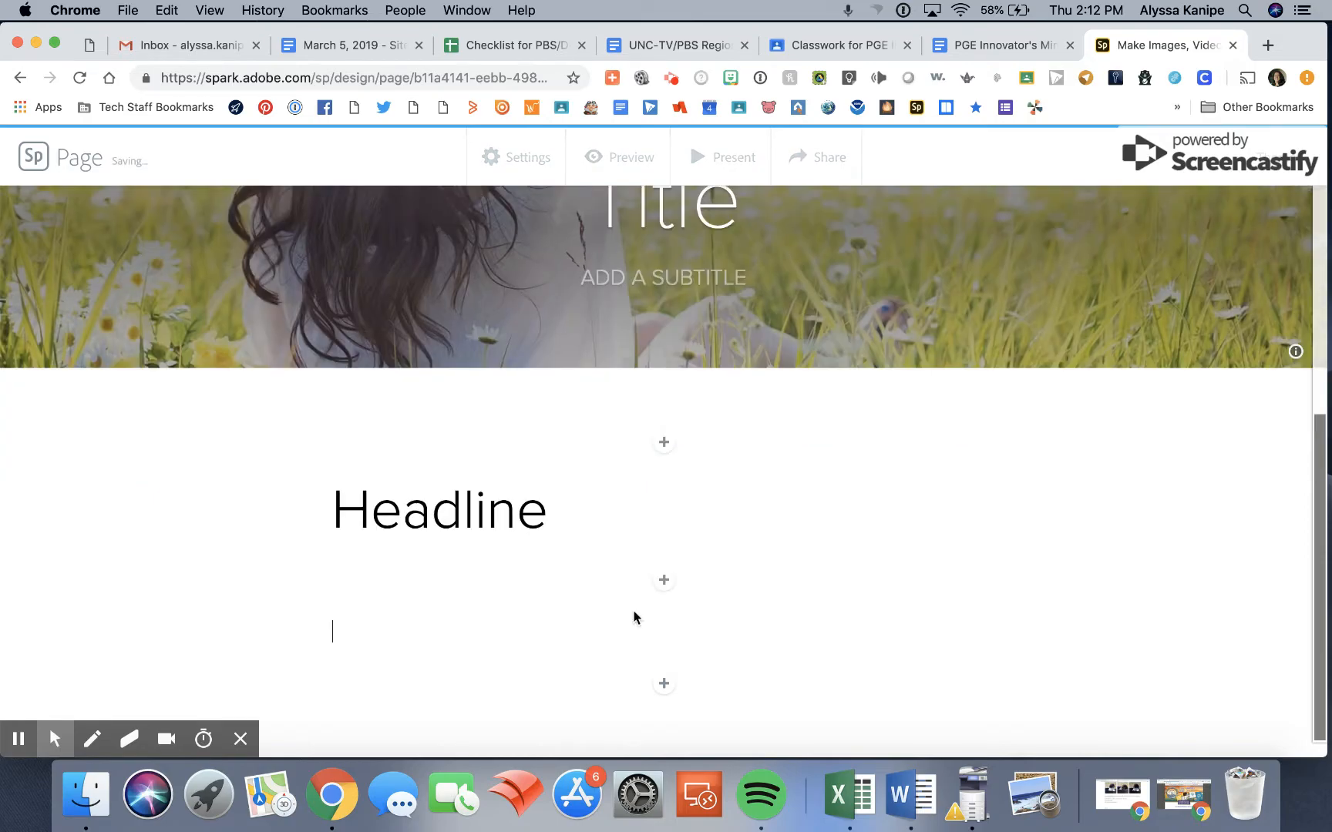
{"action": "left_click", "coordinate": [668, 583]}
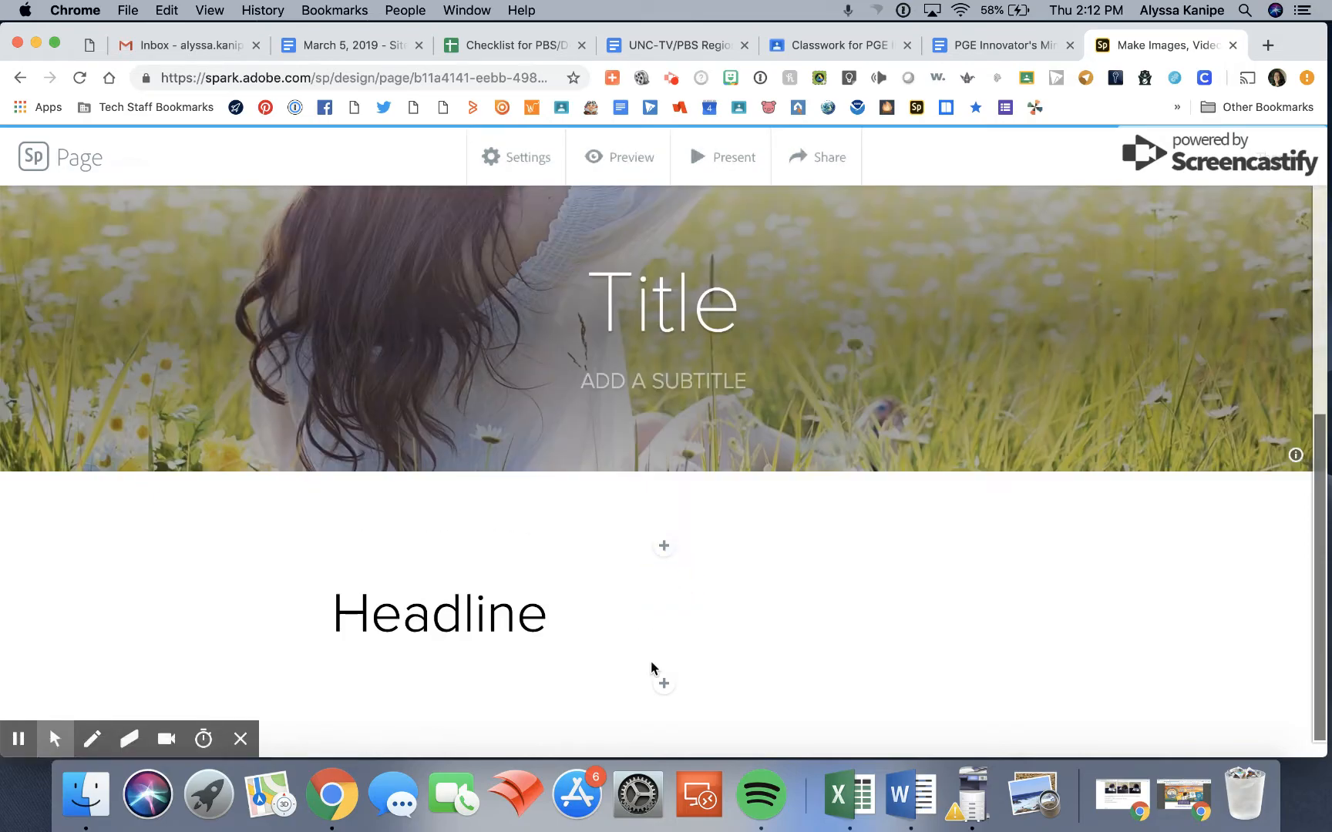
Show the content block options below the headline, then present the page in full screen and return to the editor.
{"action": "left_click", "coordinate": [664, 683]}
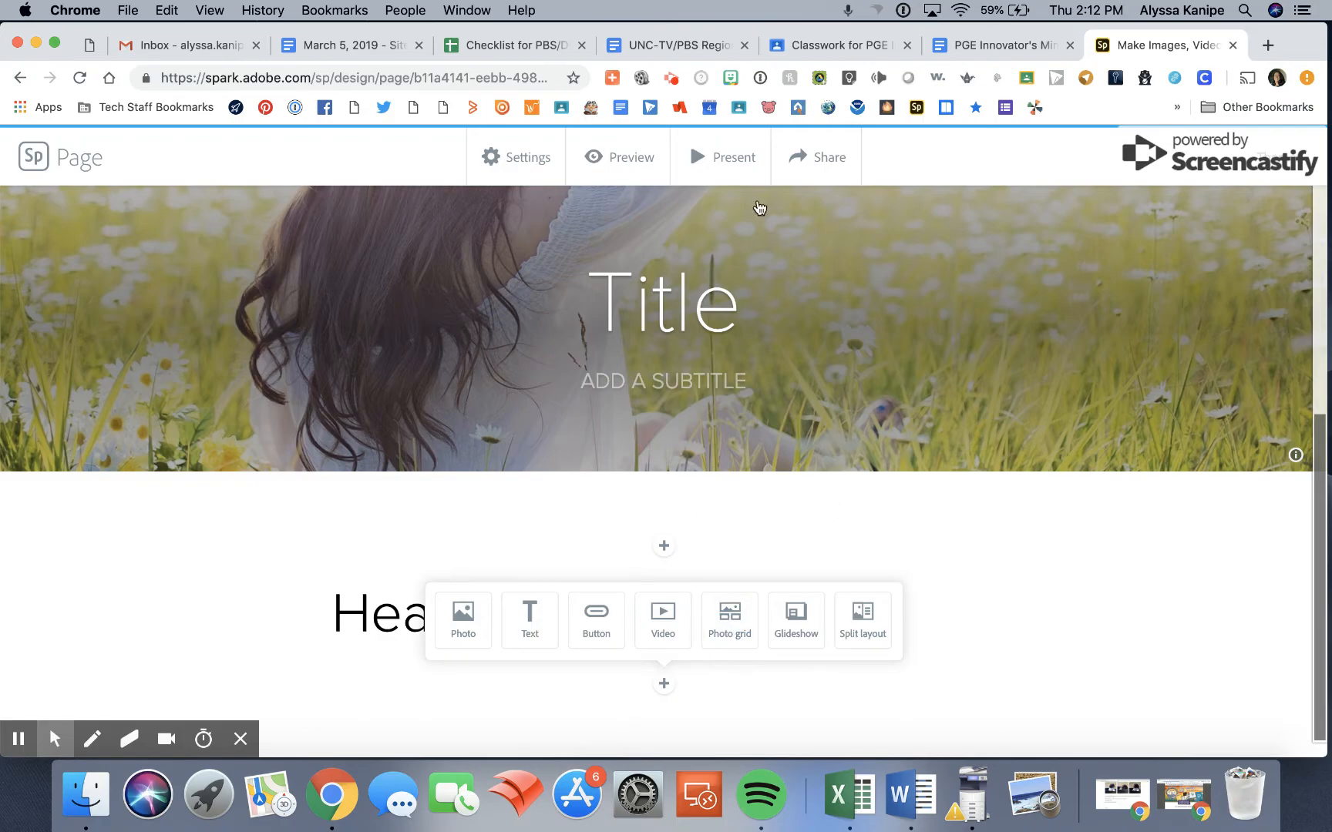
{"action": "left_click", "coordinate": [714, 161]}
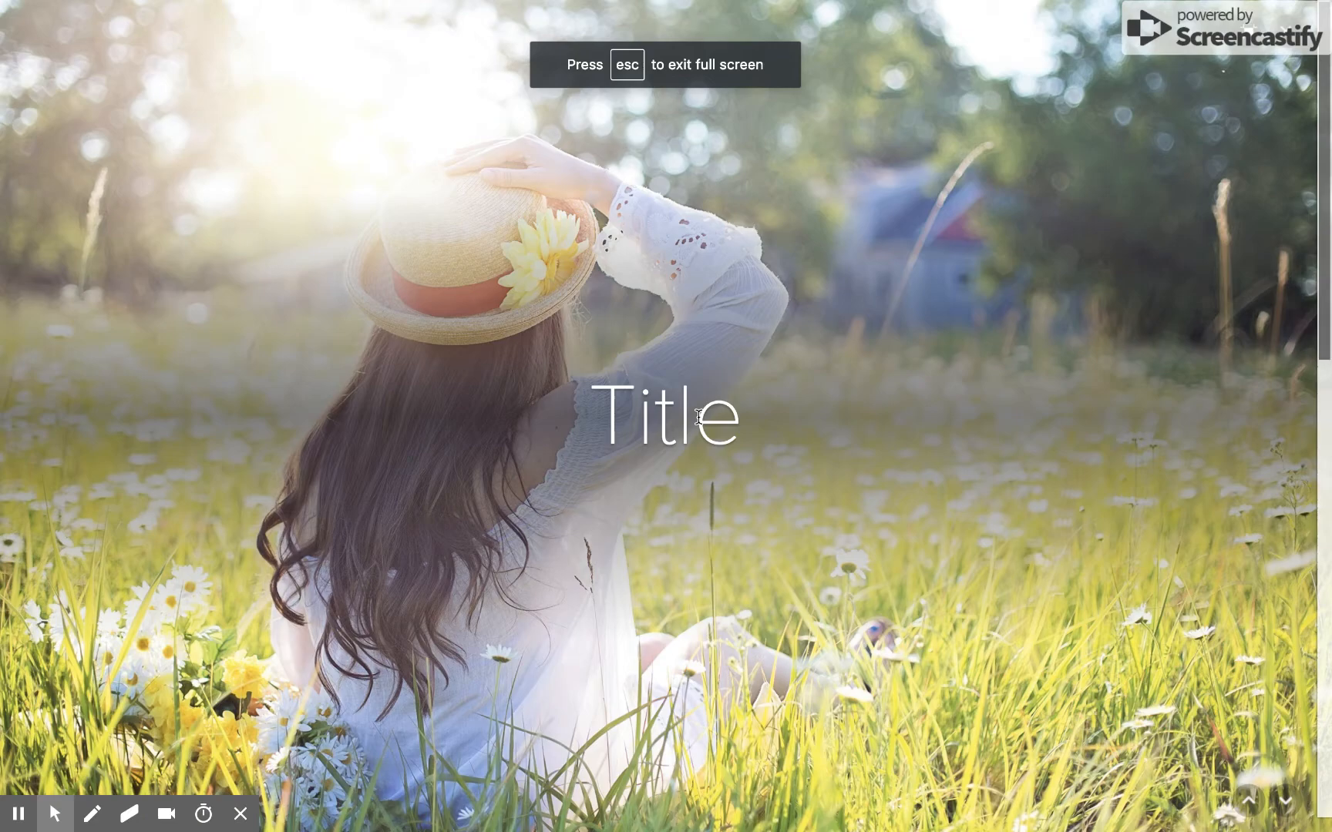
{"action": "key", "text": "Escape"}
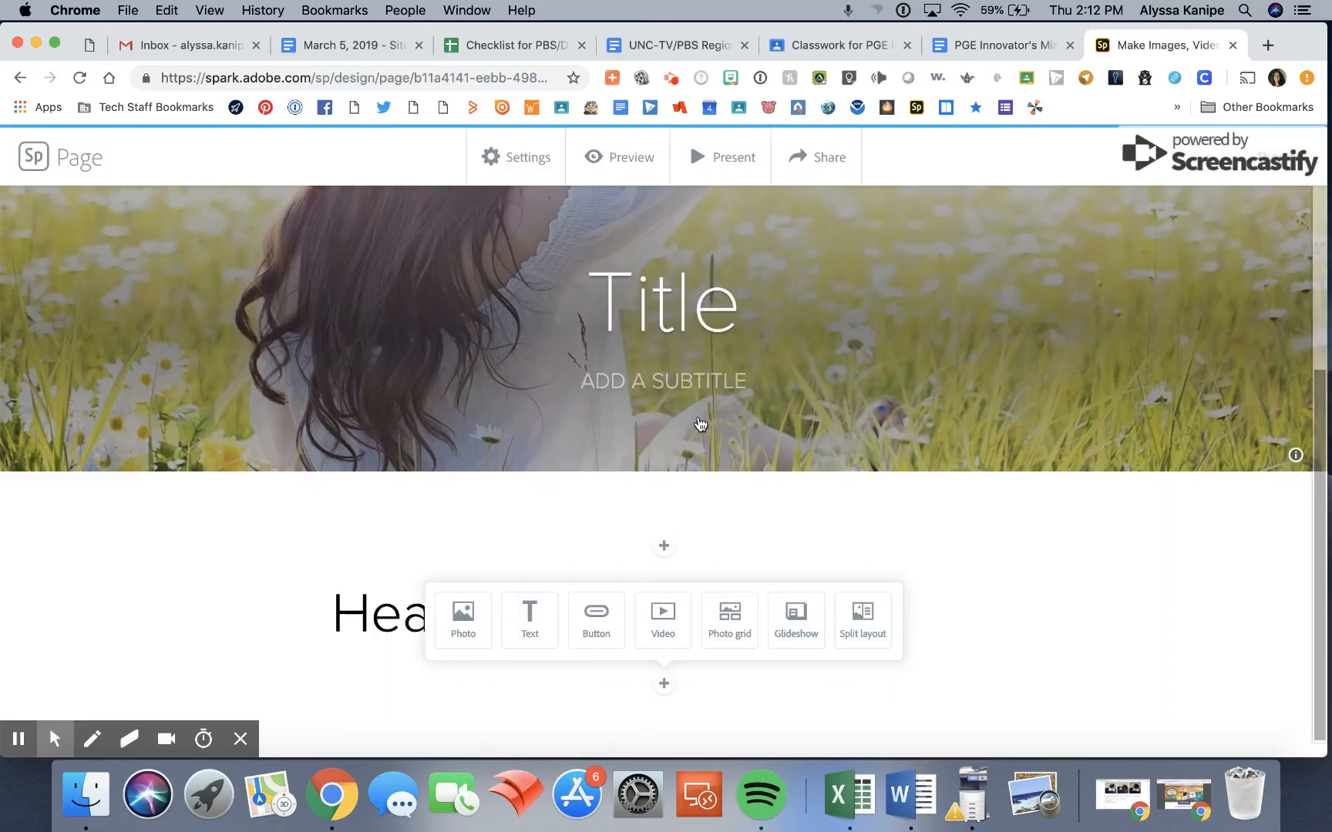
Start publishing the page for a shareable link and assign it to the Education category.
{"action": "left_click", "coordinate": [811, 162]}
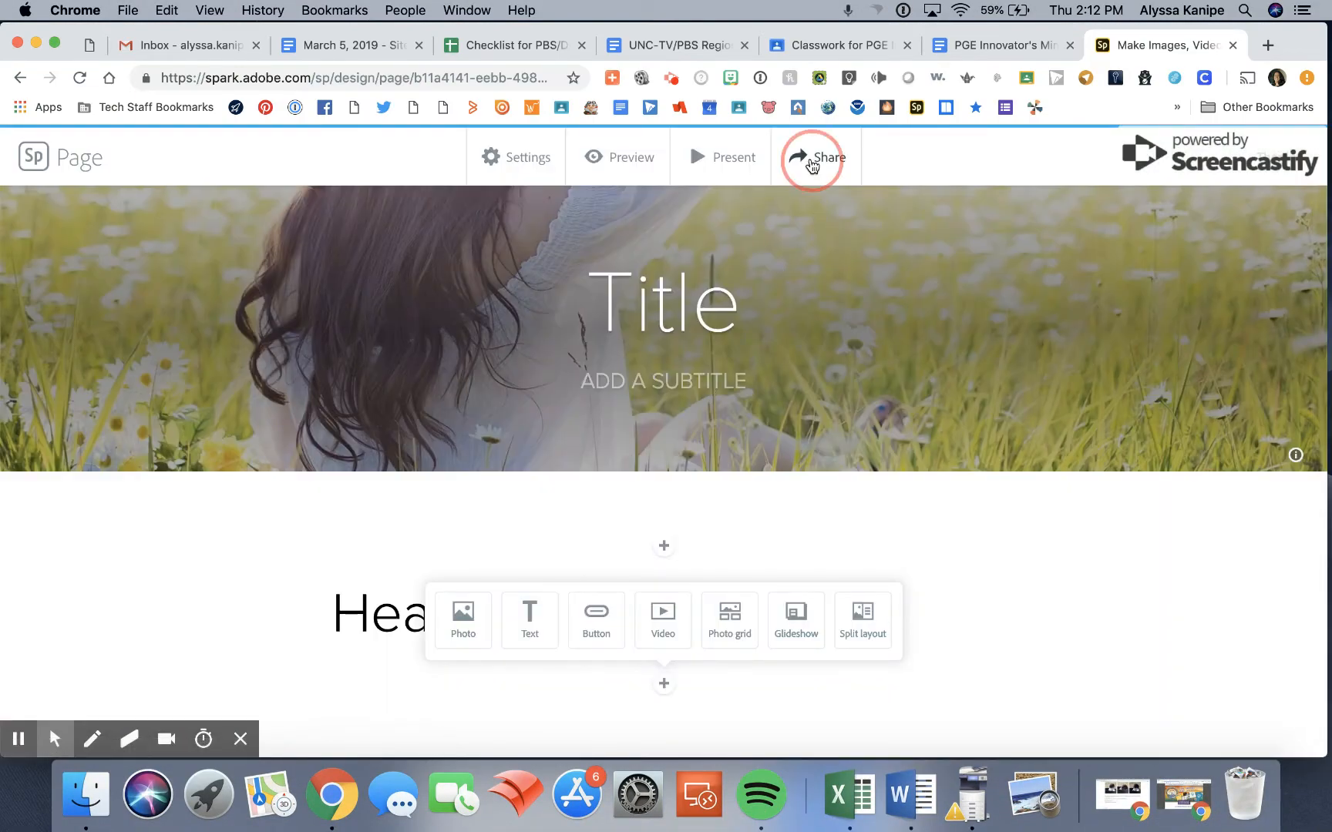
{"action": "left_click", "coordinate": [806, 213]}
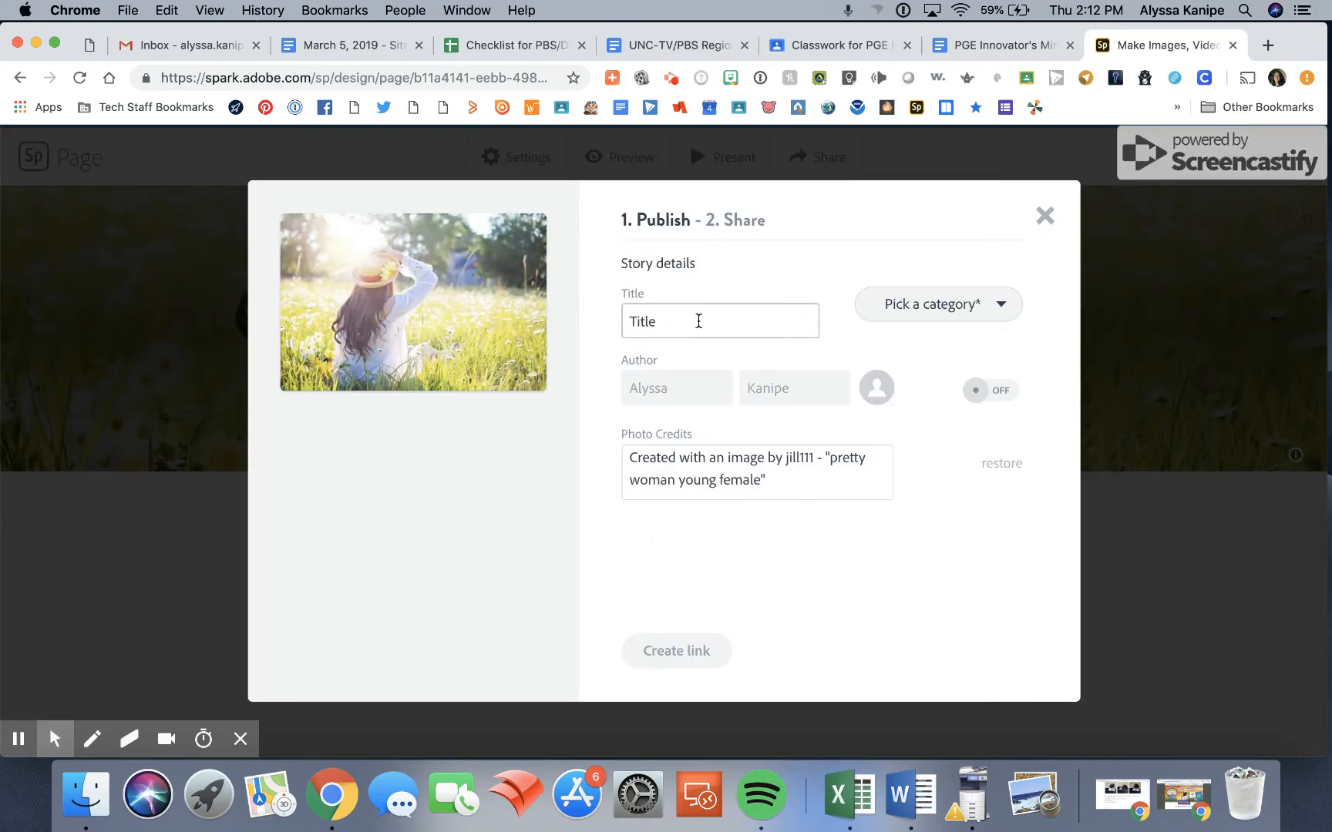
{"action": "left_click", "coordinate": [952, 307]}
{"action": "left_click", "coordinate": [909, 405]}
Replace the story title in the publishing details with "demo" and create the link.
{"action": "left_click", "coordinate": [770, 321]}
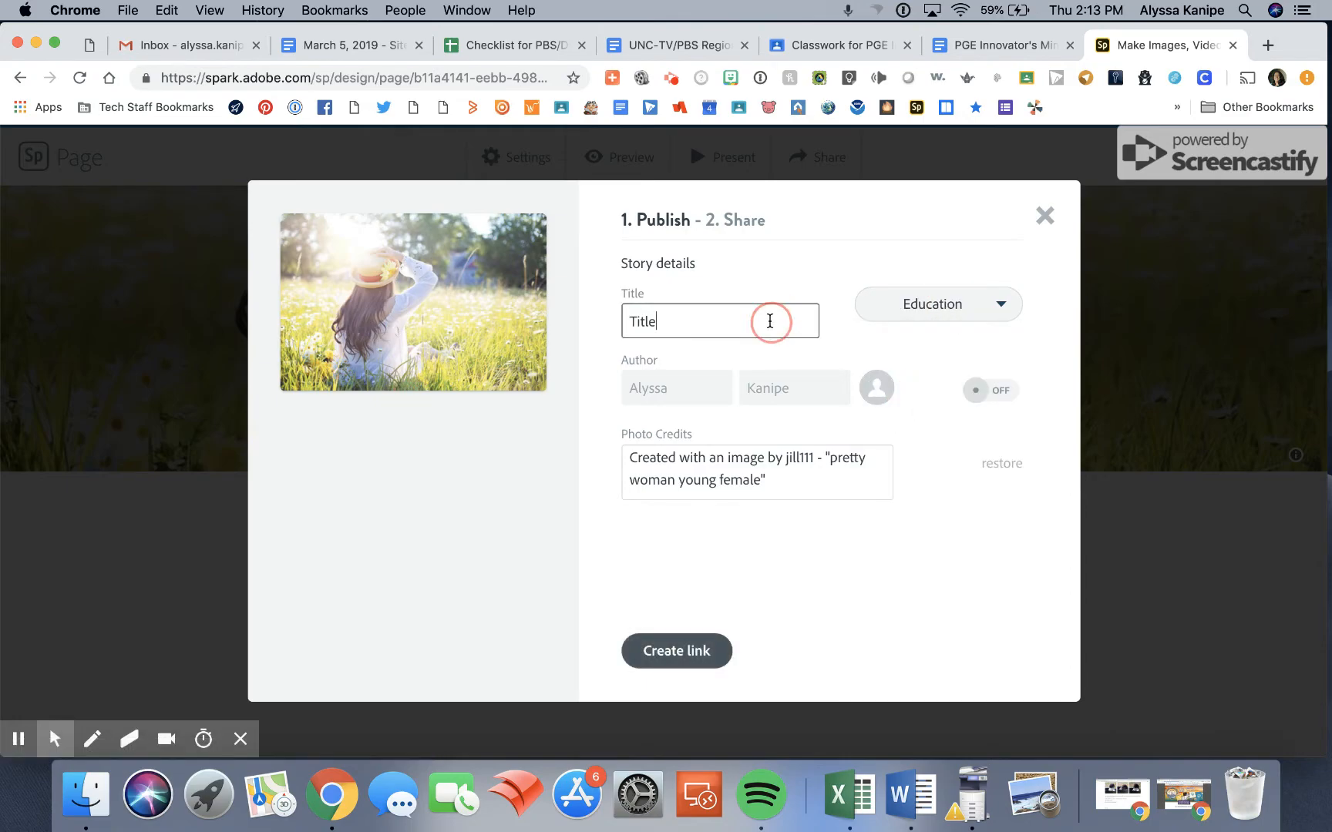
{"action": "double_click", "coordinate": [769, 321]}
{"action": "type", "text": "demo"}
{"action": "left_click", "coordinate": [677, 653]}
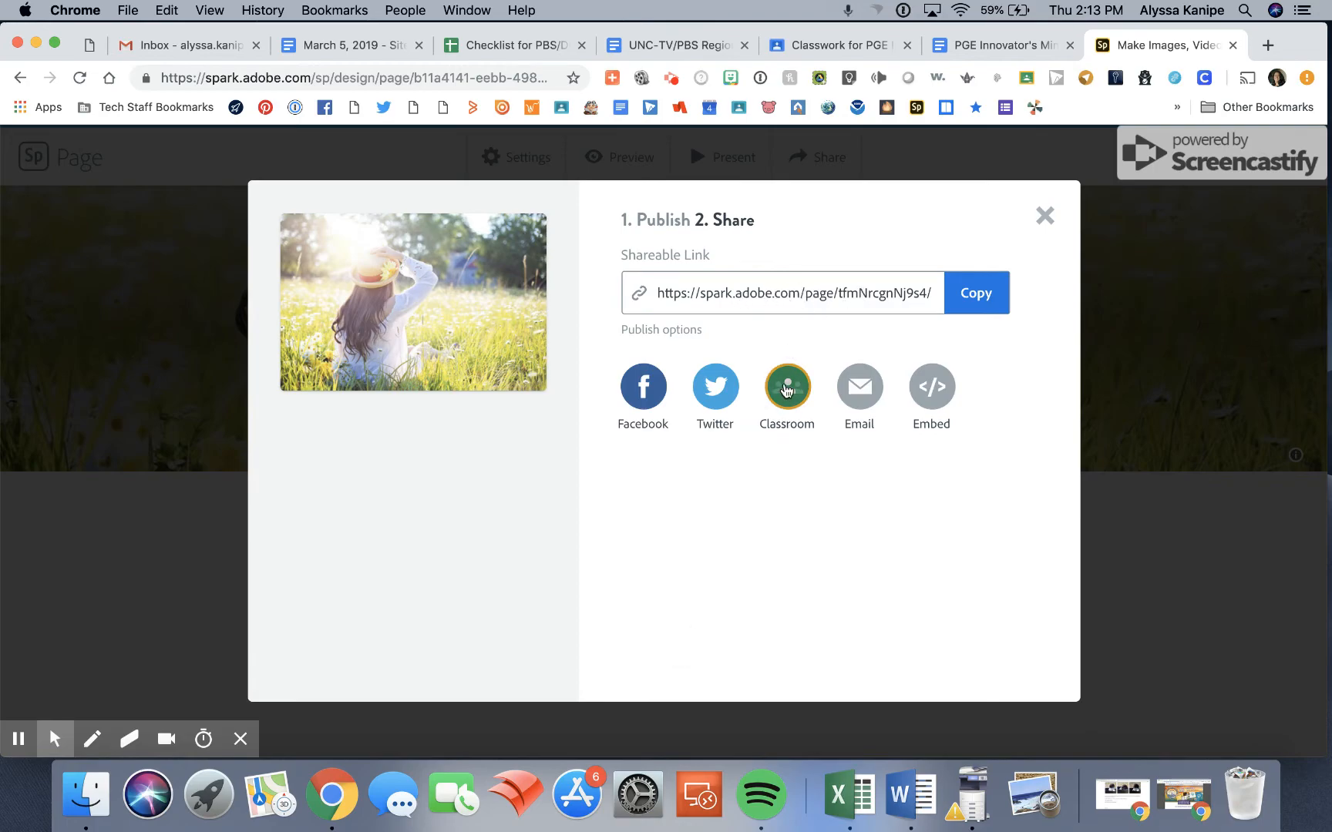
Copy the page's shareable link and close the sharing dialog.
{"action": "left_click", "coordinate": [977, 297]}
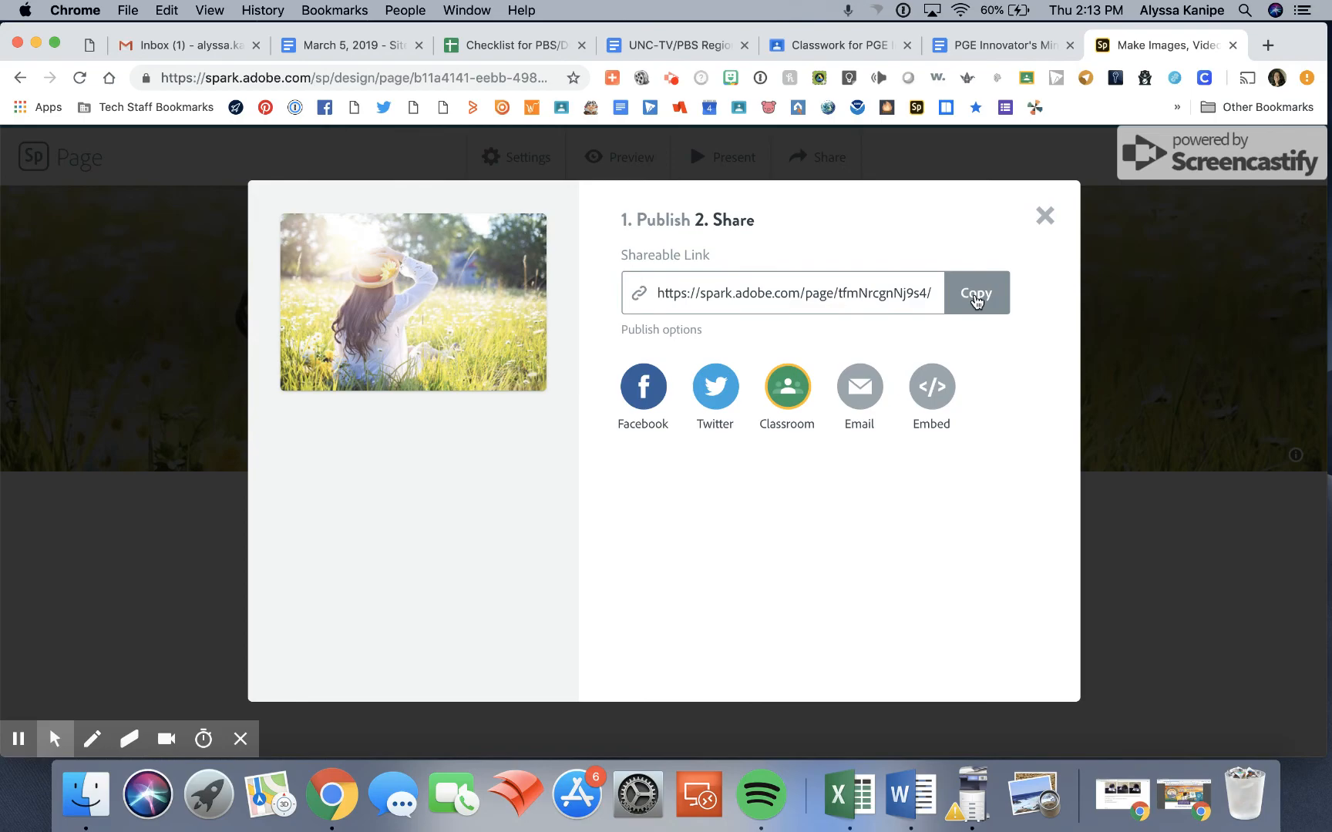
{"action": "left_click", "coordinate": [1045, 216]}
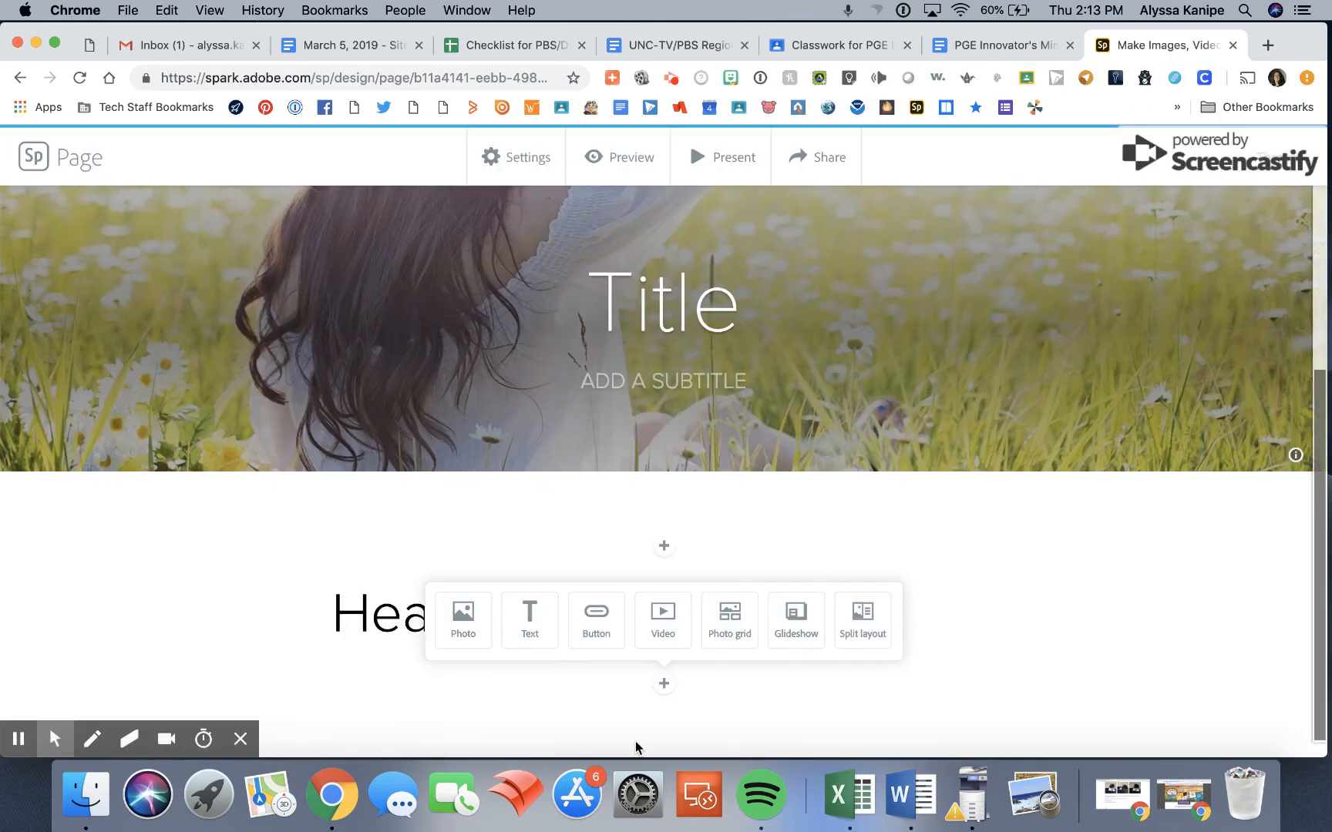
{"action": "left_click", "coordinate": [672, 79]}
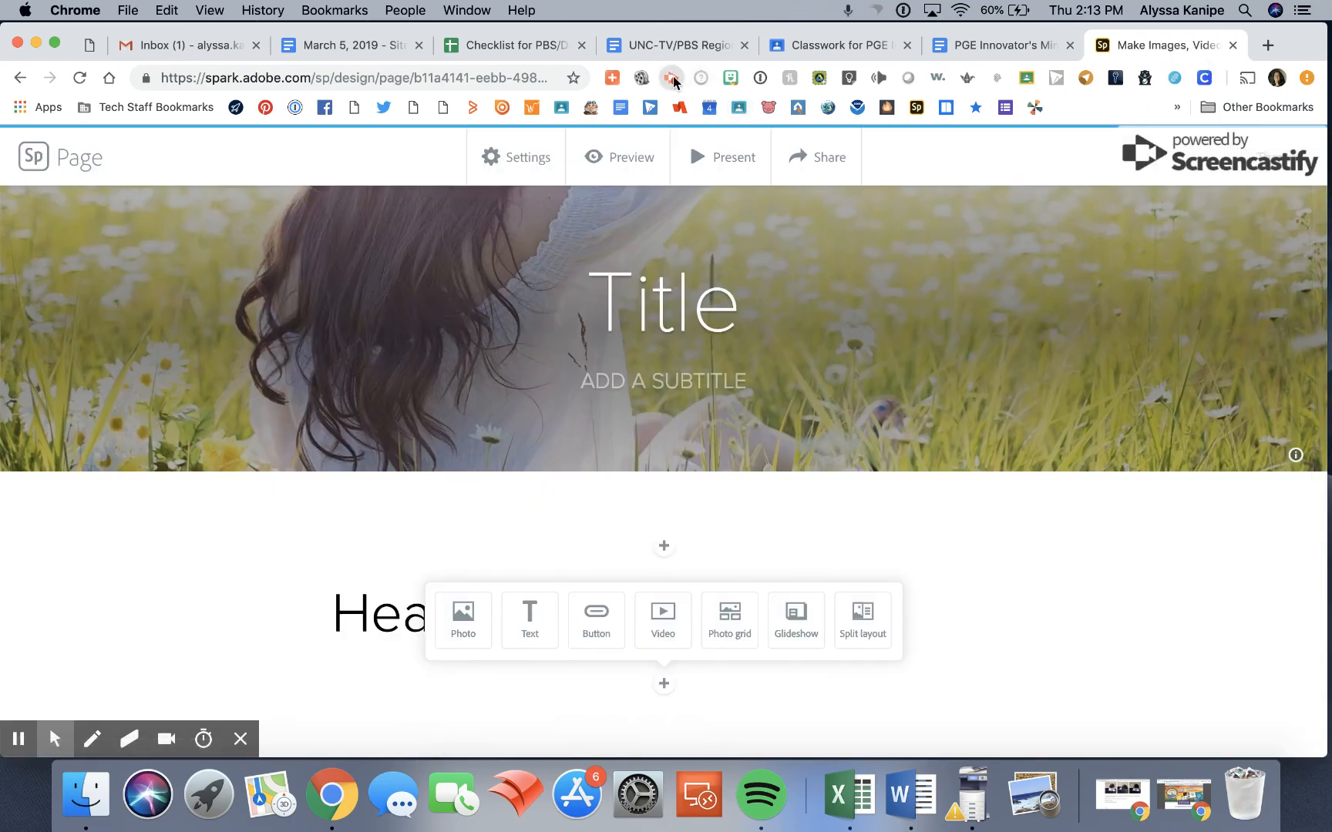